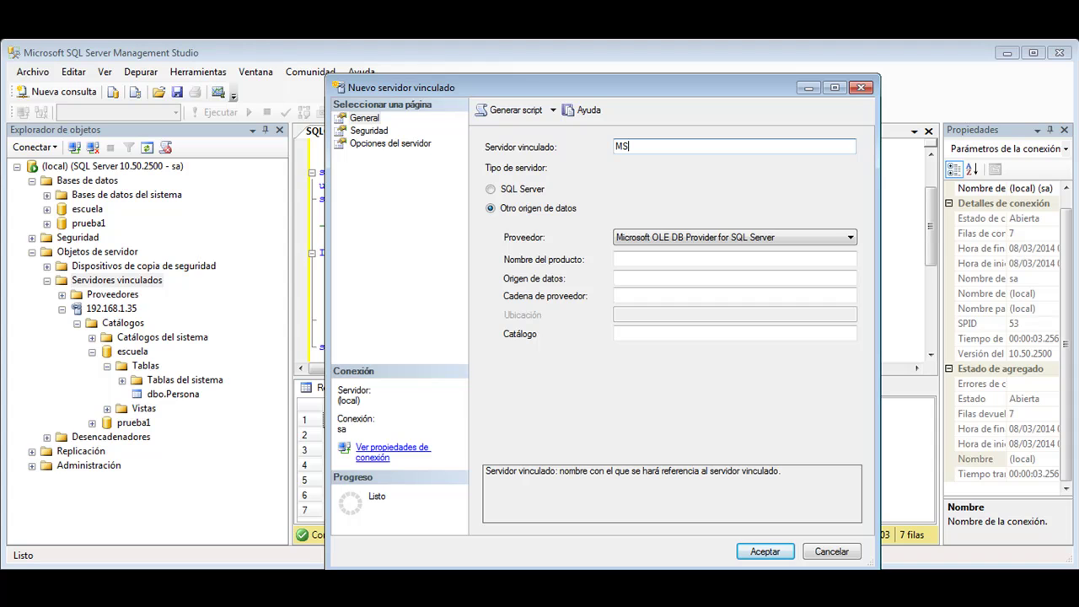
Step: Name the new linked server MS_ACCESS and choose Microsoft Jet 4.0 OLE DB Provider as its provider
{"action": "type", "text": "ACCESS"}
{"action": "left_click", "coordinate": [850, 237]}
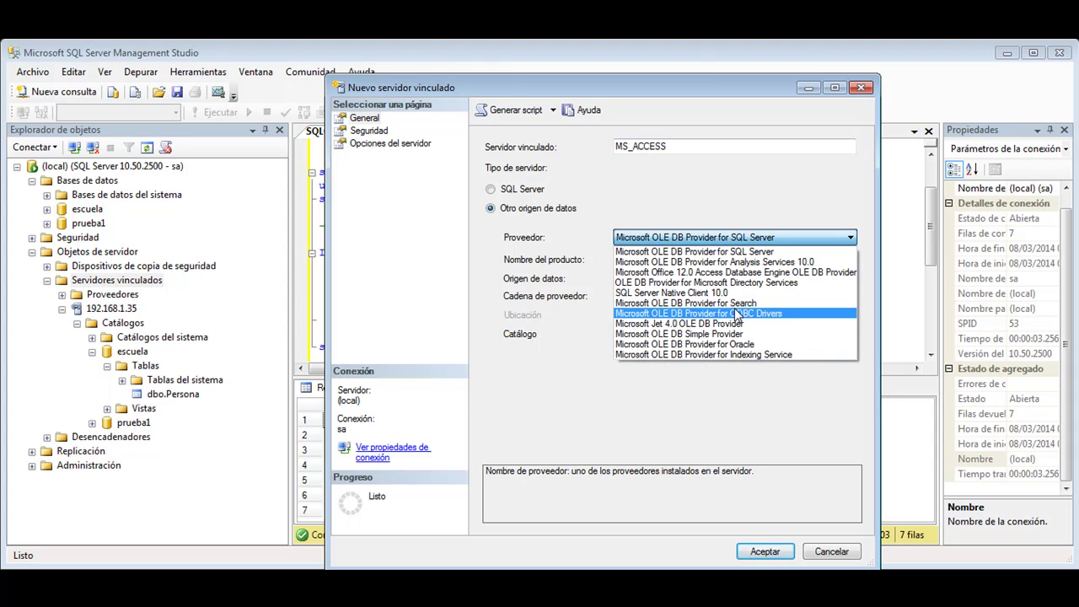
{"action": "left_click", "coordinate": [681, 325]}
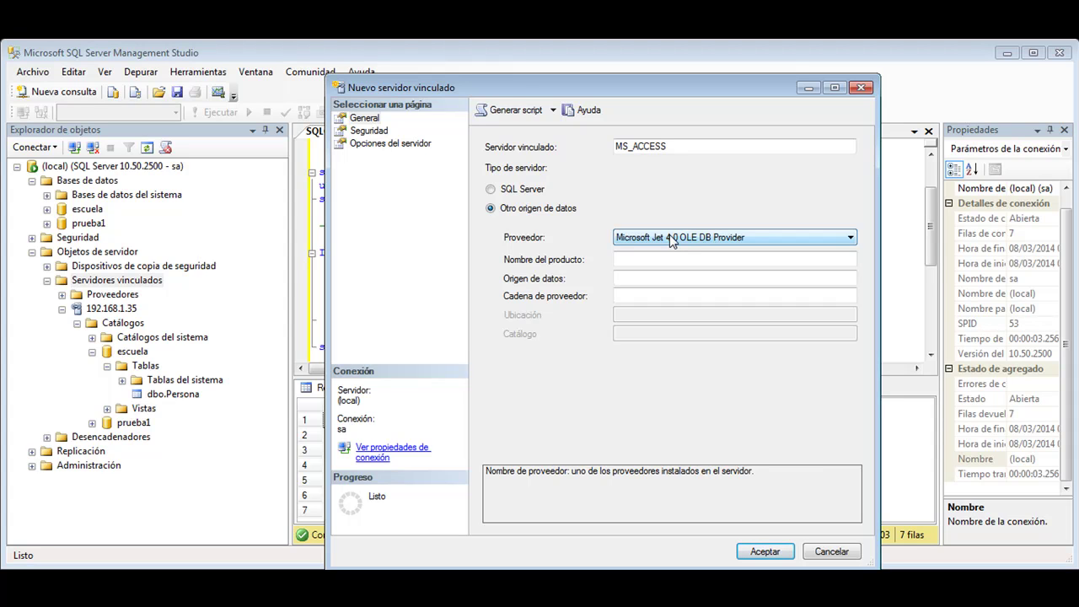
Step: Set the product name to ACCESS and the data source to c:\VERDULEROS.mdb, and create the linked server
{"action": "left_click", "coordinate": [640, 260]}
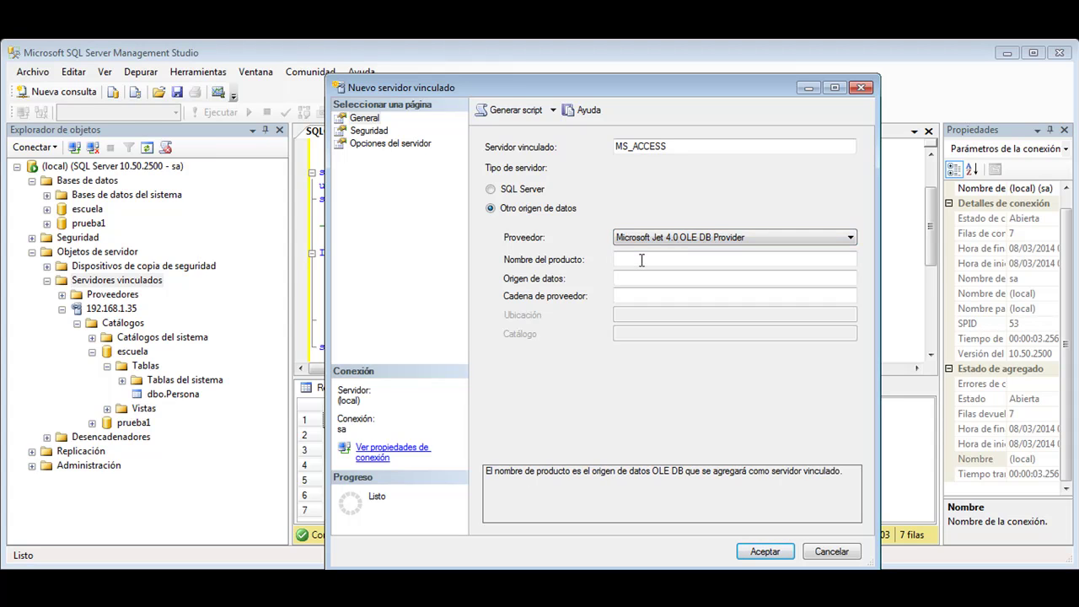
{"action": "type", "text": "ACCESS"}
{"action": "left_click", "coordinate": [646, 281]}
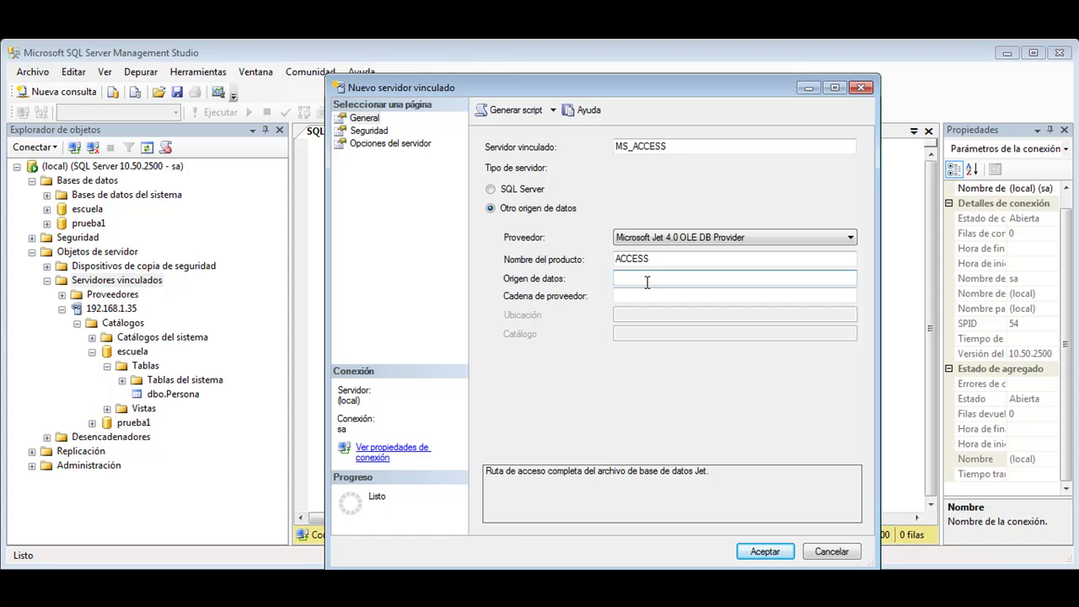
{"action": "type", "text": "c:\\VERDULEROS.mdb"}
{"action": "left_click", "coordinate": [765, 552]}
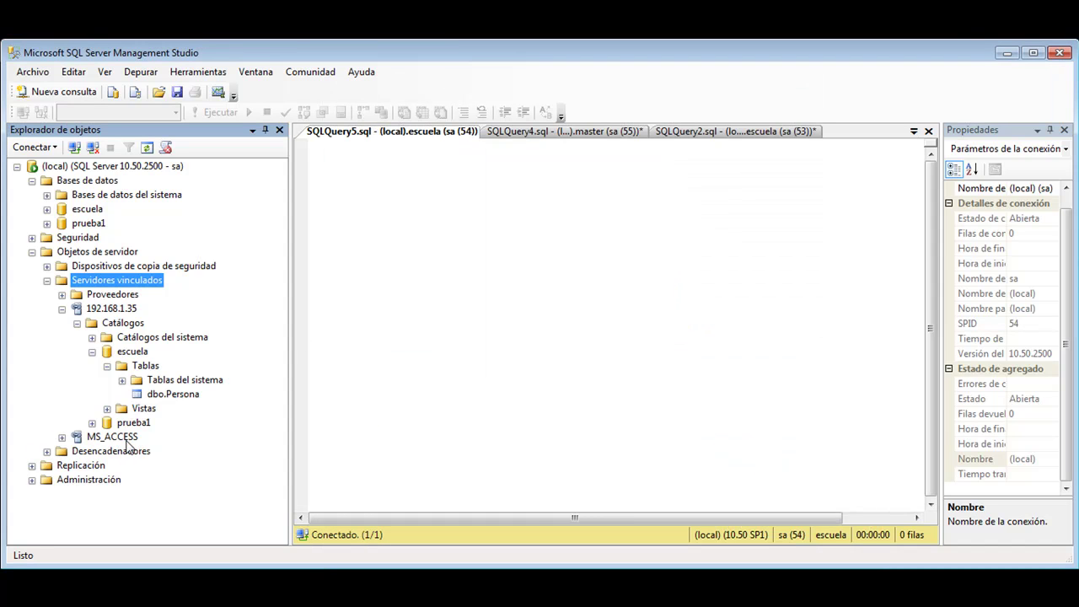
Step: Expand the MS_ACCESS linked server to its default catalog and go through the Grupos, Productos, Vendedores and Ventas tables
{"action": "left_click", "coordinate": [125, 440]}
{"action": "double_click", "coordinate": [118, 436]}
{"action": "left_click", "coordinate": [107, 493]}
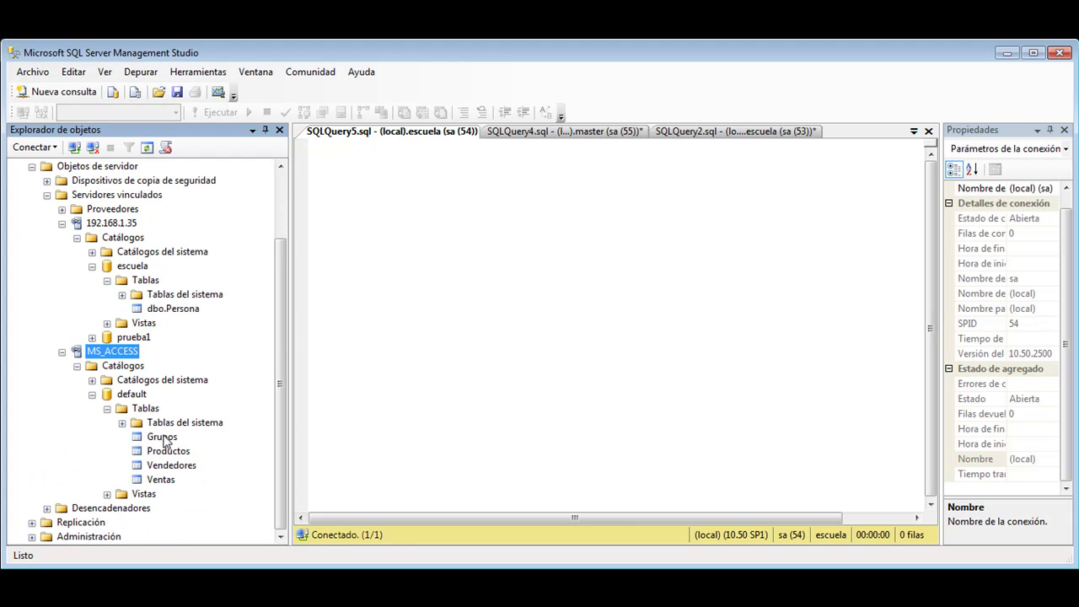
{"action": "left_click", "coordinate": [163, 437]}
{"action": "left_click", "coordinate": [173, 451]}
{"action": "left_click", "coordinate": [179, 465]}
{"action": "left_click", "coordinate": [164, 480]}
Step: In the empty query, begin the statement select * from openrowset ('Microsoft.jet.OLEDB.4.0'
{"action": "left_click", "coordinate": [330, 189]}
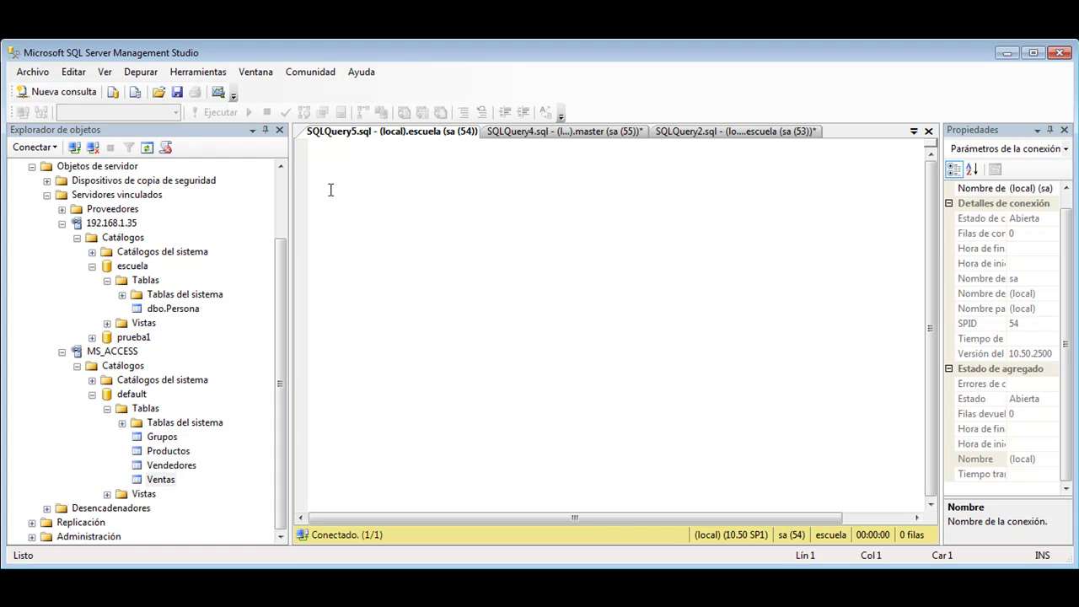
{"action": "key", "text": "Return"}
{"action": "type", "text": "select * from open"}
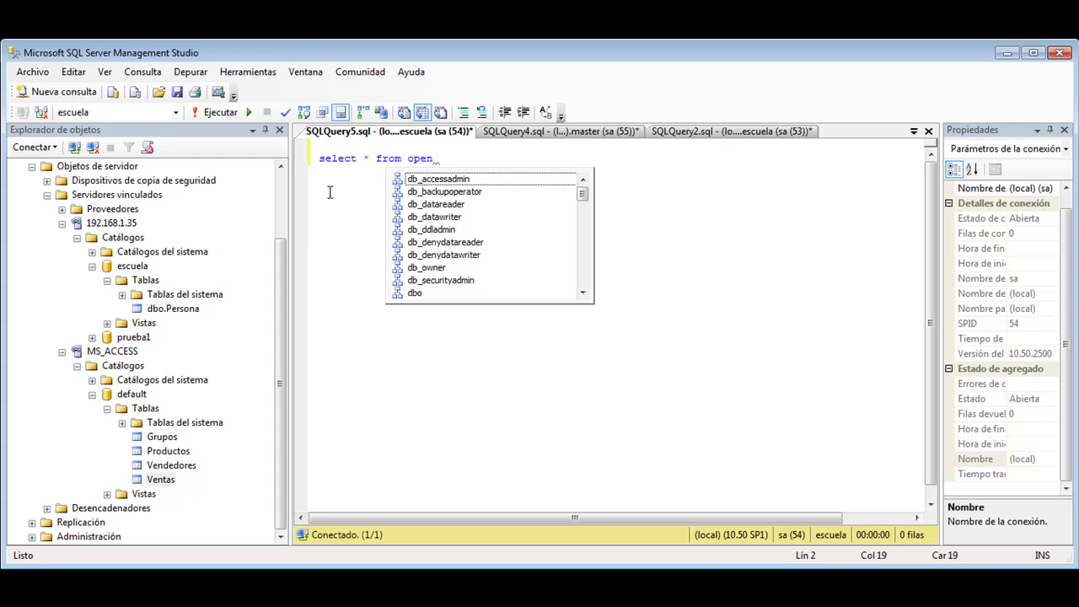
{"action": "type", "text": "rowset ('Microd"}
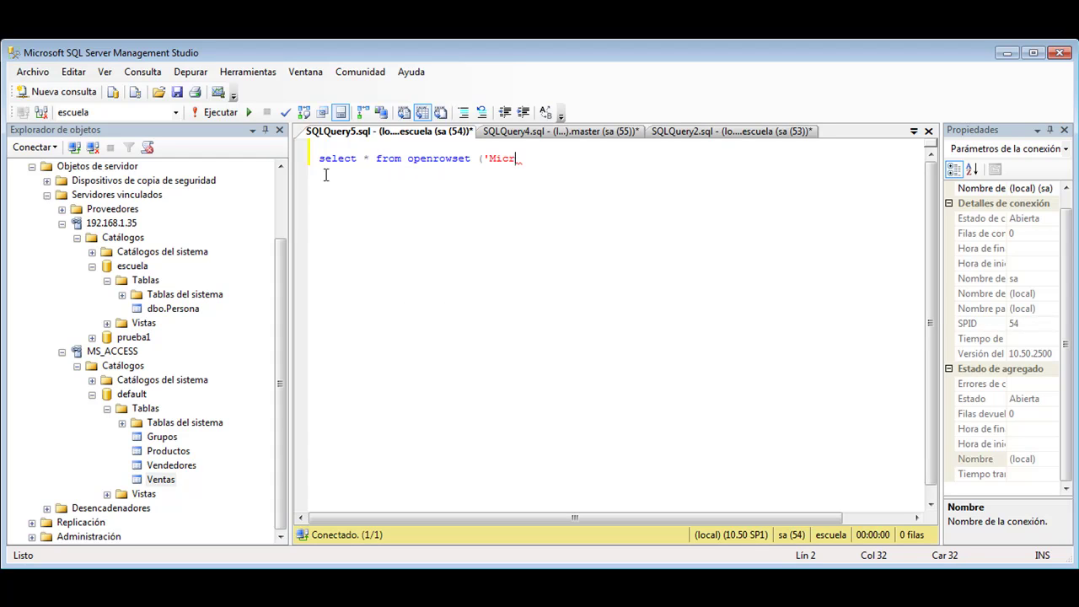
{"action": "key", "text": "BackSpace"}
{"action": "type", "text": "soft.jet.OLDE"}
{"action": "key", "text": "BackSpace"}
{"action": "key", "text": "BackSpace"}
{"action": "type", "text": "EDB-4.0"}
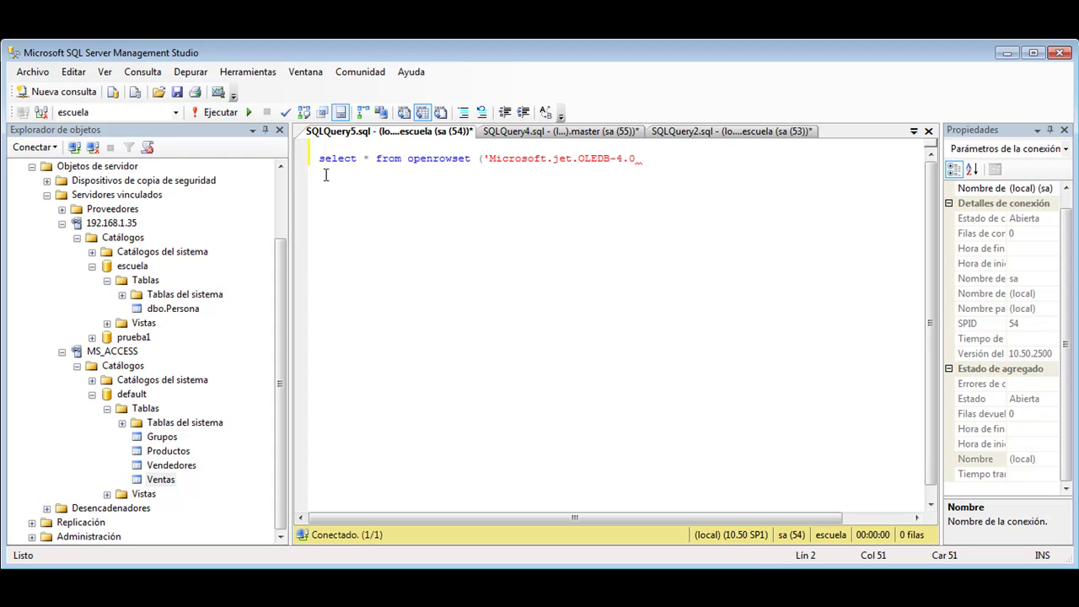
Step: Complete the openrowset call with 'C:\VERDULEROS.mdb';'admin';'',Grupos) and execute the query
{"action": "type", "text": "','C:\\VERDULEROS."}
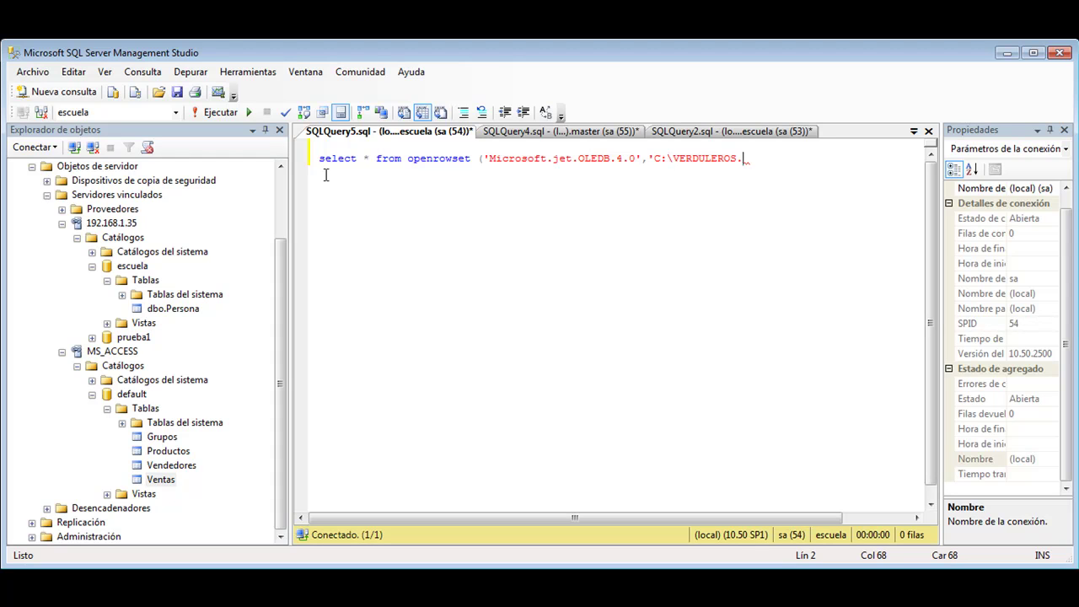
{"action": "type", "text": "mbd;"}
{"action": "key", "text": "Return"}
{"action": "type", "text": "'admin"}
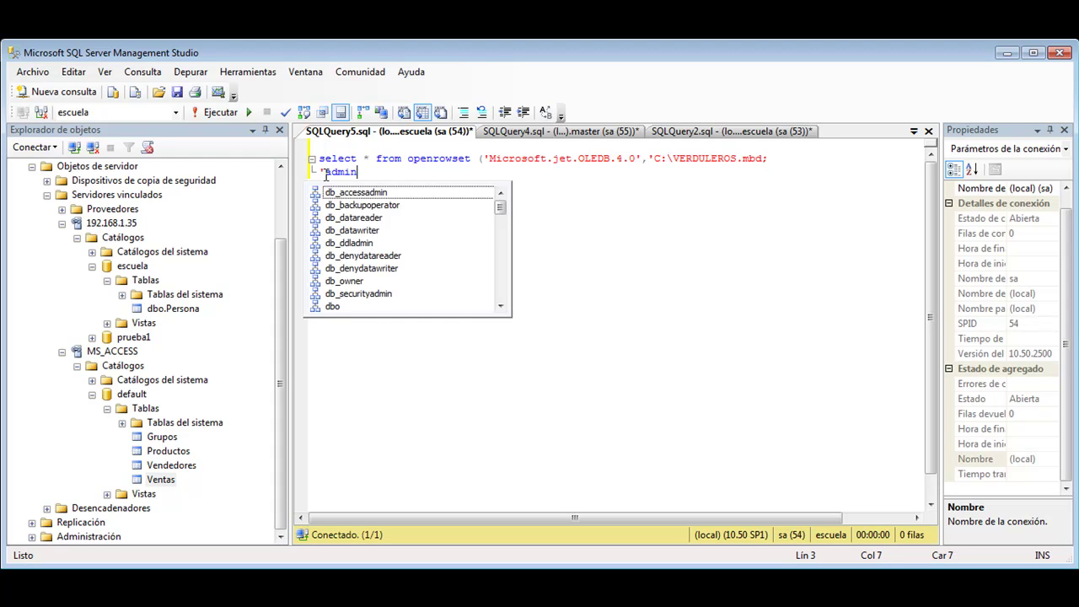
{"action": "type", "text": "';'';Grupos"}
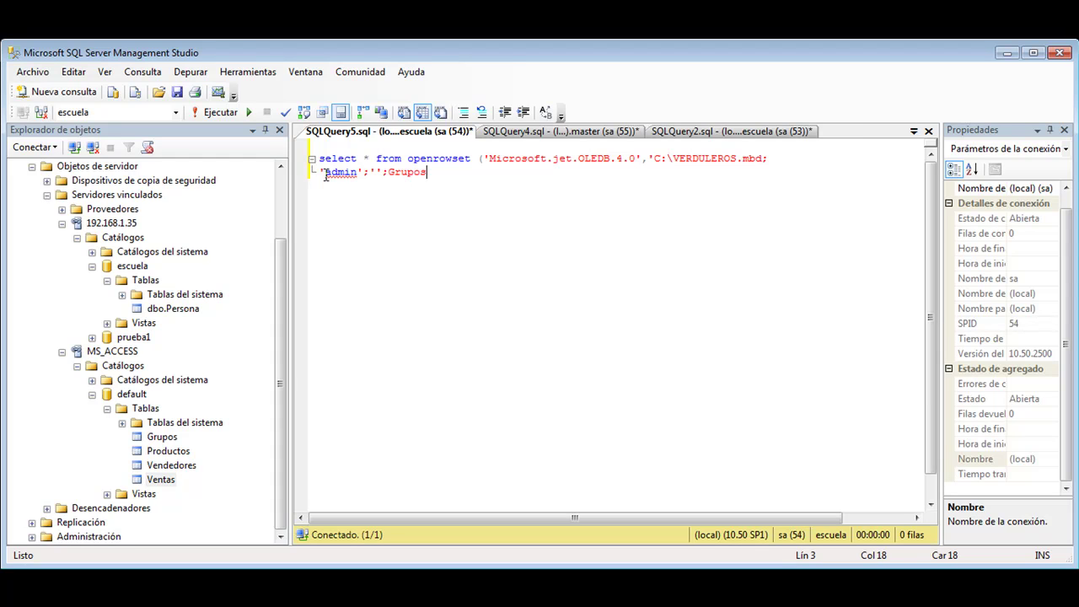
{"action": "key", "text": "ctrl+Left"}
{"action": "type", "text": ")"}
{"action": "key", "text": "ctrl+a"}
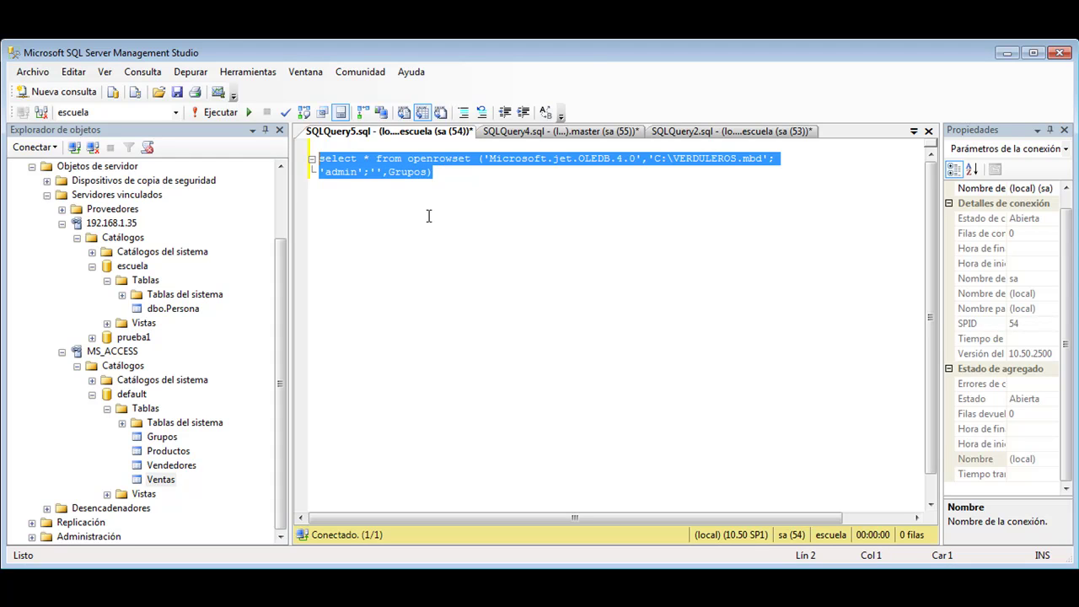
{"action": "left_click", "coordinate": [220, 113]}
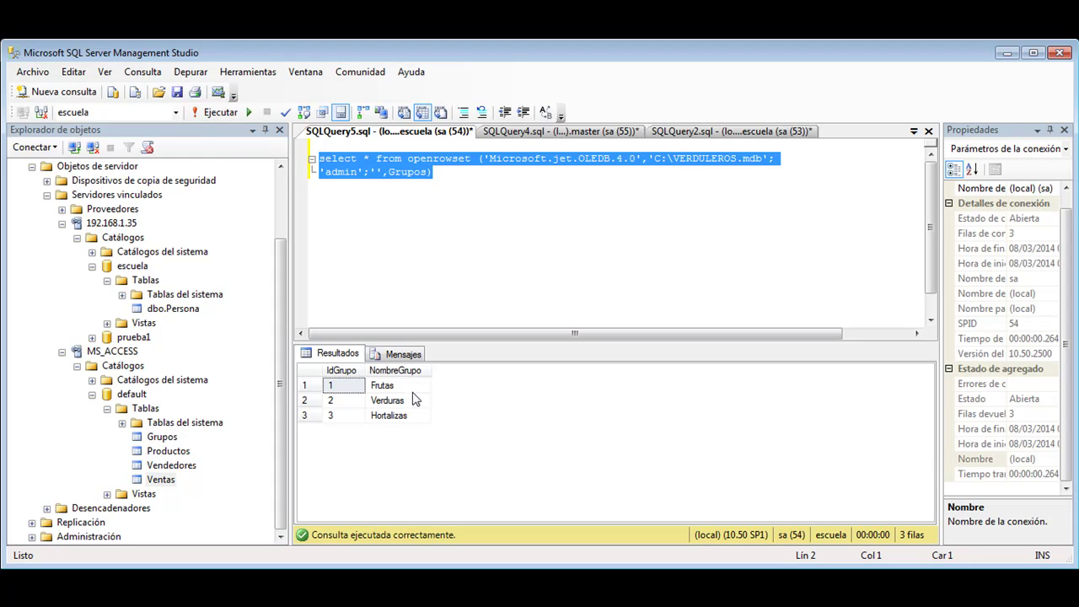
{"action": "left_click", "coordinate": [430, 275]}
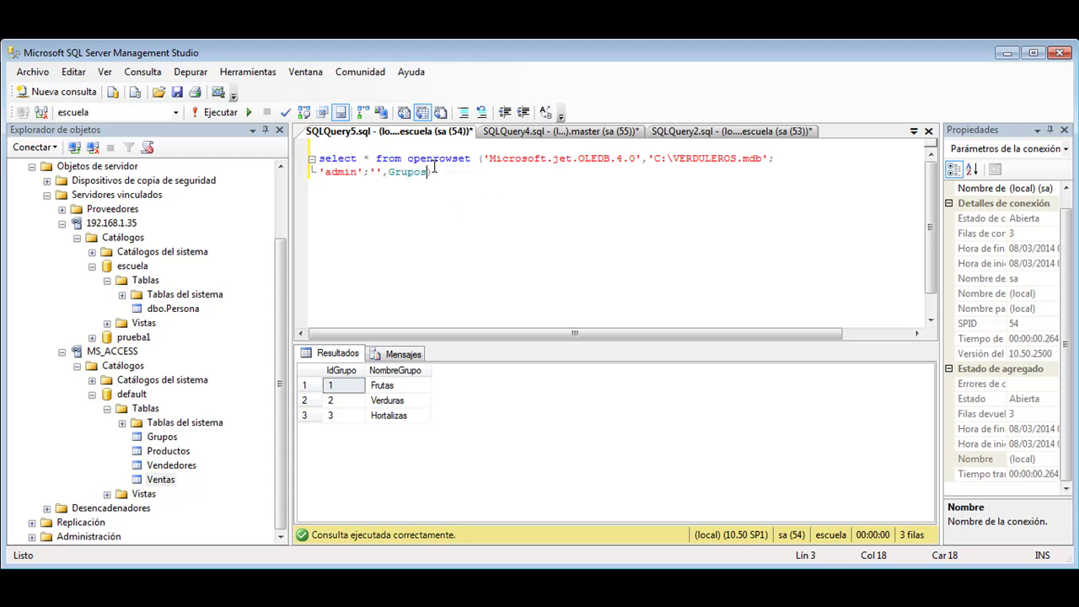
{"action": "key", "text": "ctrl+a"}
{"action": "left_click", "coordinate": [470, 159]}
Step: In SQLQuery4.sql, add Go between the 'show advanced options' and 'Ad Hoc Distributed Queries' batches and execute the whole script
{"action": "left_click", "coordinate": [518, 133]}
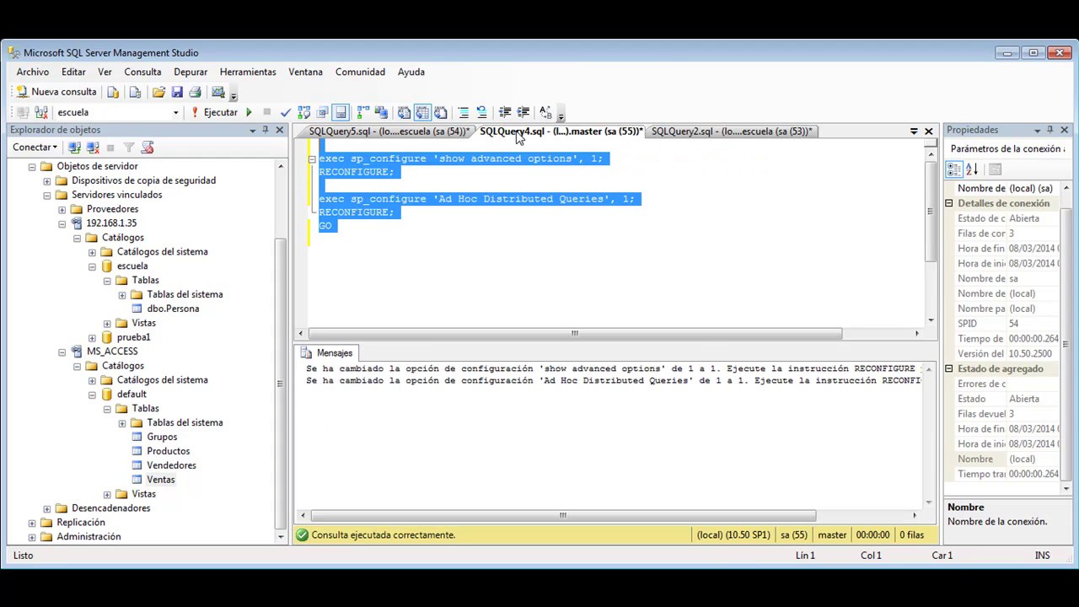
{"action": "left_click", "coordinate": [337, 168]}
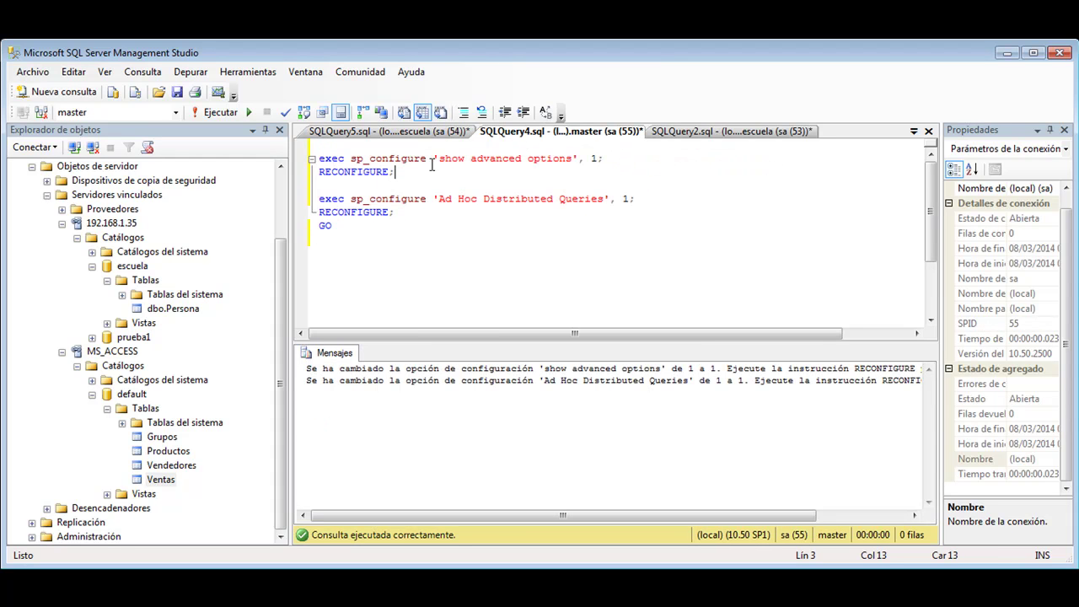
{"action": "left_click", "coordinate": [595, 159]}
{"action": "left_click", "coordinate": [353, 184]}
{"action": "type", "text": "Go"}
{"action": "left_click", "coordinate": [629, 202]}
{"action": "left_click_drag", "start_coordinate": [366, 236], "coordinate": [249, 152]}
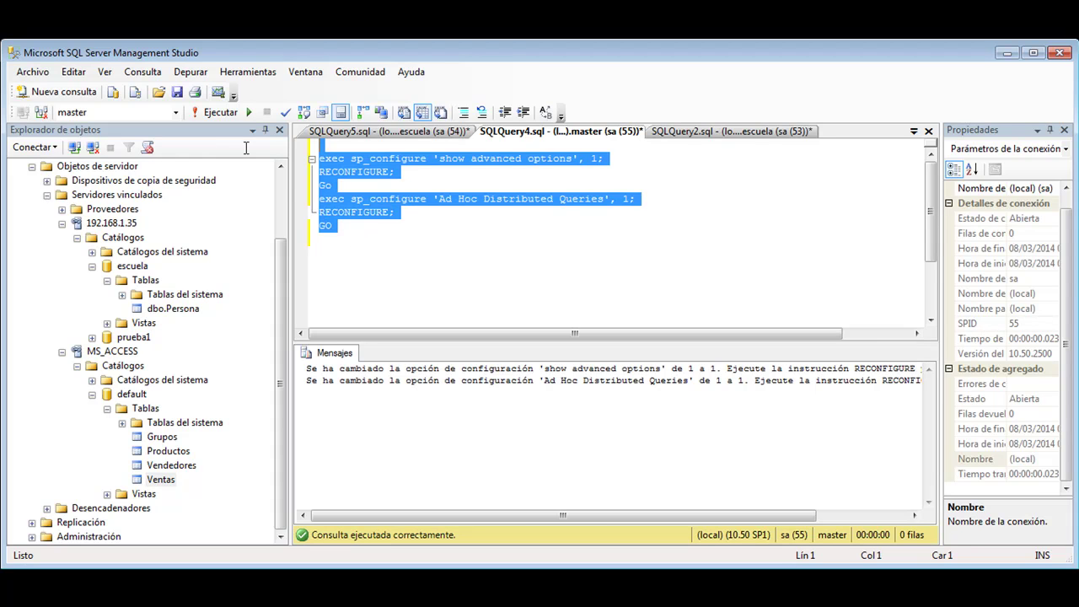
{"action": "left_click", "coordinate": [219, 112]}
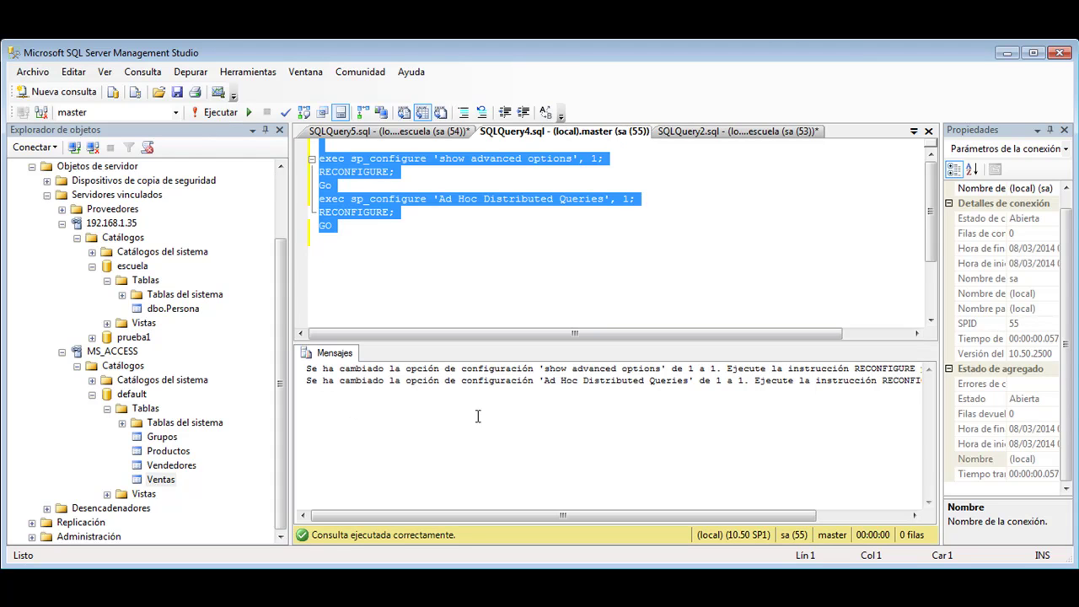
{"action": "left_click_drag", "start_coordinate": [659, 515], "coordinate": [757, 515]}
Step: Return to SQLQuery5.sql and paste three copies of the Grupos select statement below the original
{"action": "left_click", "coordinate": [399, 134]}
{"action": "key", "text": "Return"}
{"action": "key", "text": "Return"}
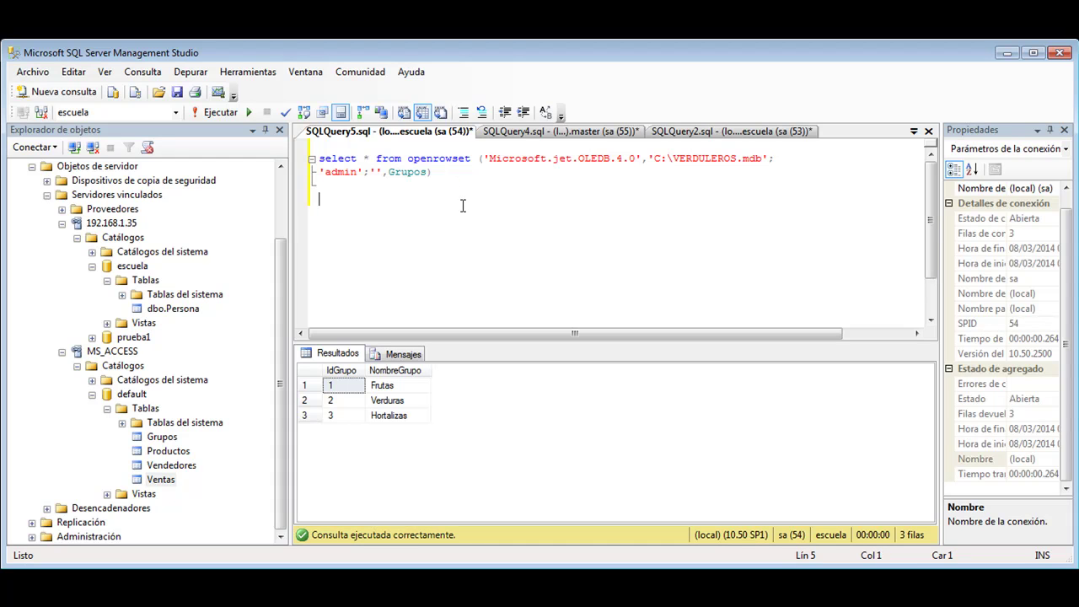
{"action": "key", "text": "ctrl+a"}
{"action": "key", "text": "ctrl+c"}
{"action": "key", "text": "F5"}
{"action": "key", "text": "Up"}
{"action": "key", "text": "ctrl+v"}
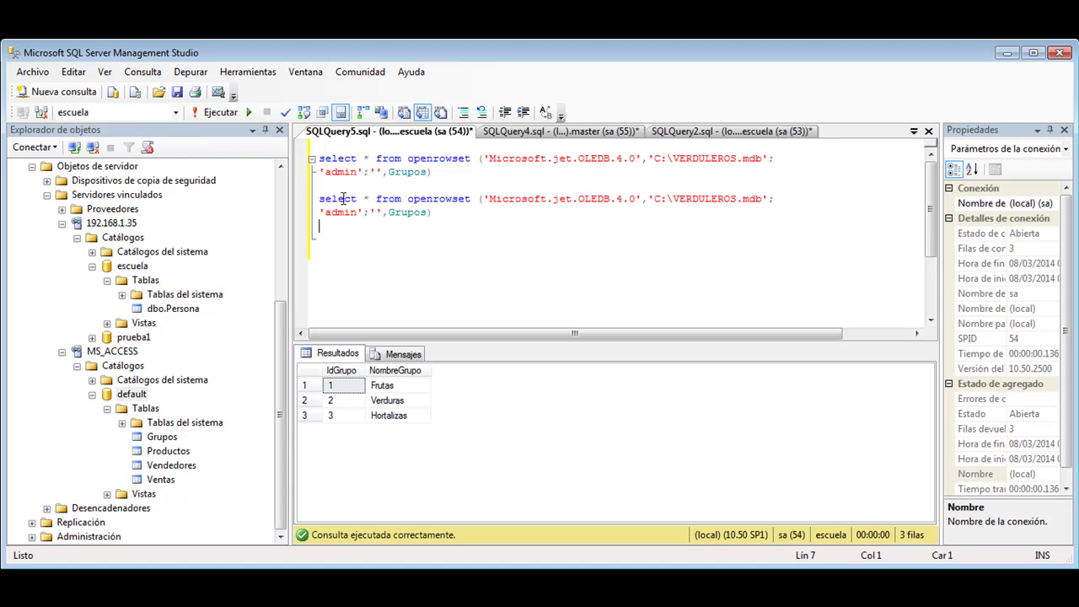
{"action": "key", "text": "ctrl+v"}
{"action": "key", "text": "ctrl+v"}
Step: Change the table names in the three copied statements to Productos, Vendedores and Ventas
{"action": "left_click_drag", "start_coordinate": [390, 211], "coordinate": [389, 211]}
{"action": "double_click", "coordinate": [407, 239]}
{"action": "key", "text": "Delete"}
{"action": "left_click_drag", "start_coordinate": [172, 465], "coordinate": [390, 239]}
{"action": "double_click", "coordinate": [407, 278]}
{"action": "key", "text": "Delete"}
{"action": "type", "text": "Ventas"}
Step: Execute all four select statements together and look through their result sets
{"action": "key", "text": "ctrl+a"}
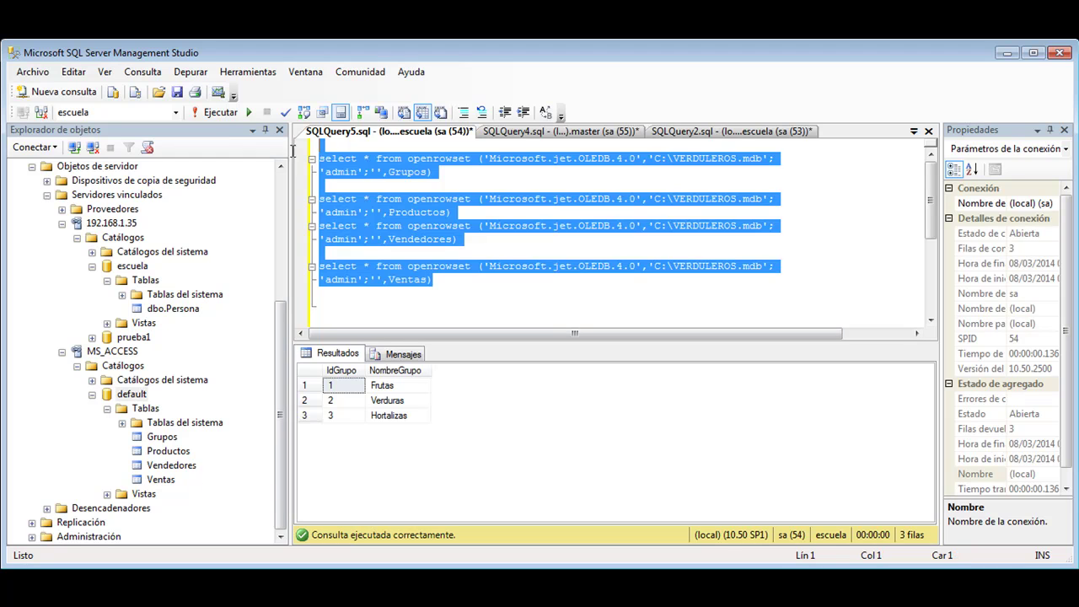
{"action": "left_click", "coordinate": [221, 112]}
{"action": "left_click_drag", "start_coordinate": [930, 403], "coordinate": [929, 403]}
{"action": "left_click", "coordinate": [643, 397]}
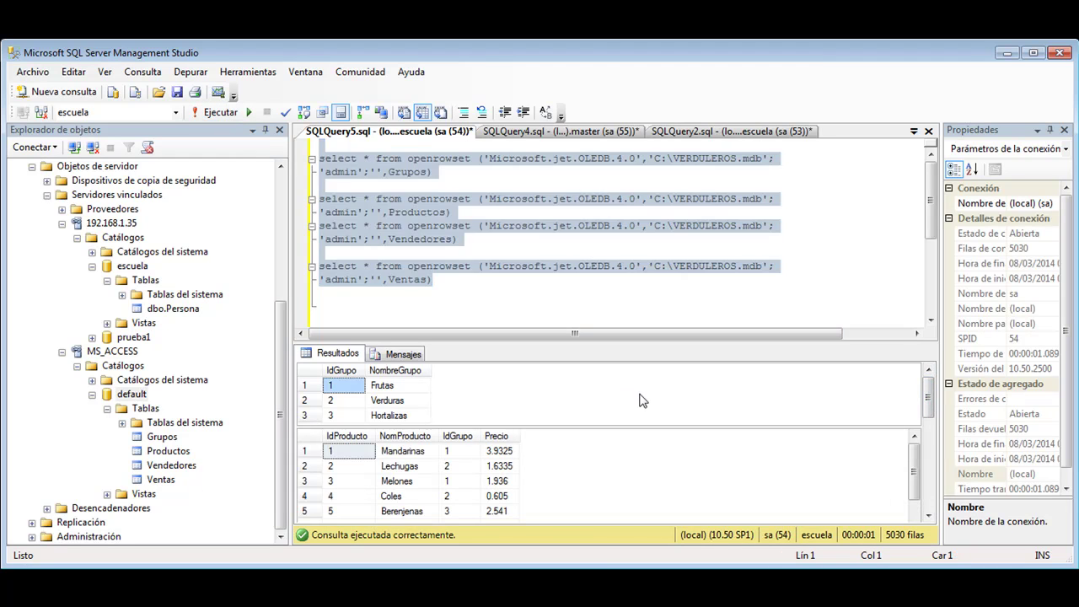
{"action": "left_click_drag", "start_coordinate": [914, 463], "coordinate": [914, 474]}
{"action": "scroll", "coordinate": [455, 446], "scroll_direction": "down", "scroll_amount": 3}
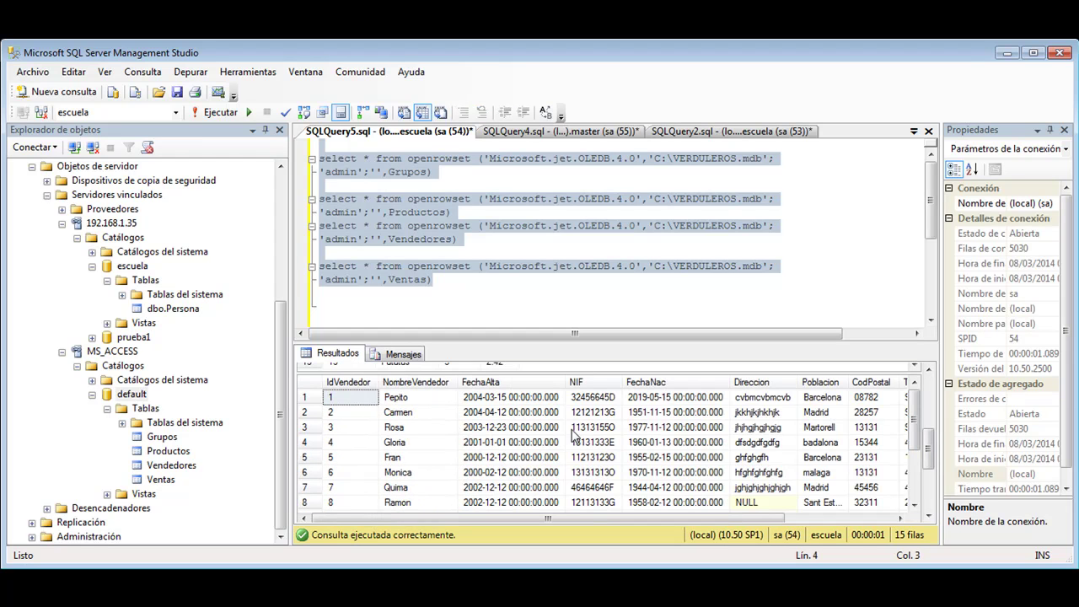
{"action": "scroll", "coordinate": [501, 430], "scroll_direction": "down", "scroll_amount": 3}
{"action": "scroll", "coordinate": [537, 456], "scroll_direction": "down", "scroll_amount": 1}
Step: Below the select statements, begin a statement with insert into openrowset ('Microsoft.Jet.OLEDB.4.0'
{"action": "left_click", "coordinate": [524, 301]}
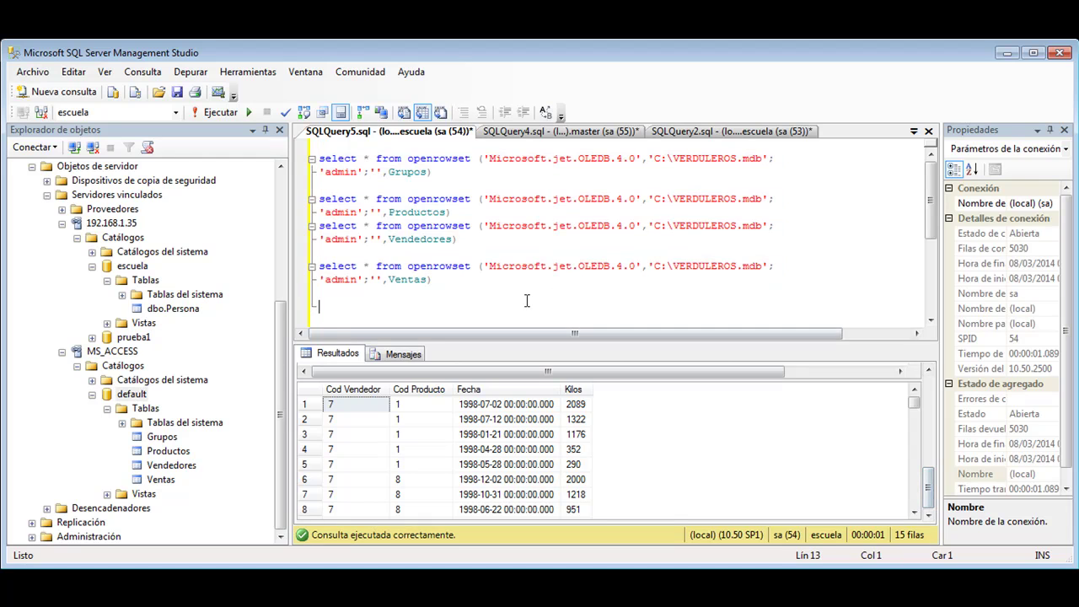
{"action": "type", "text": "insert "}
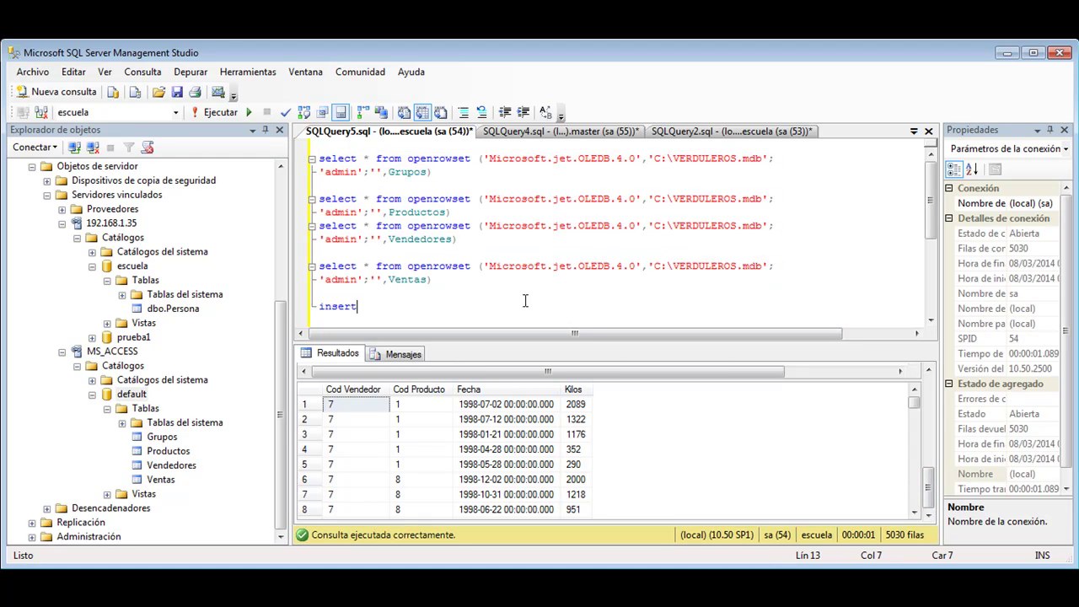
{"action": "type", "text": "into open"}
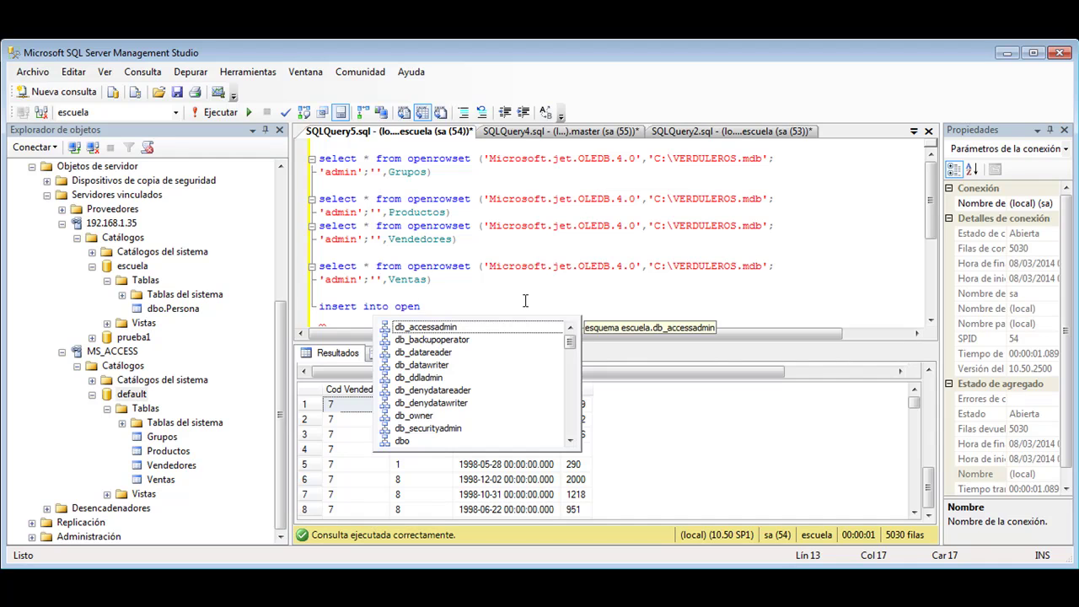
{"action": "type", "text": "ros"}
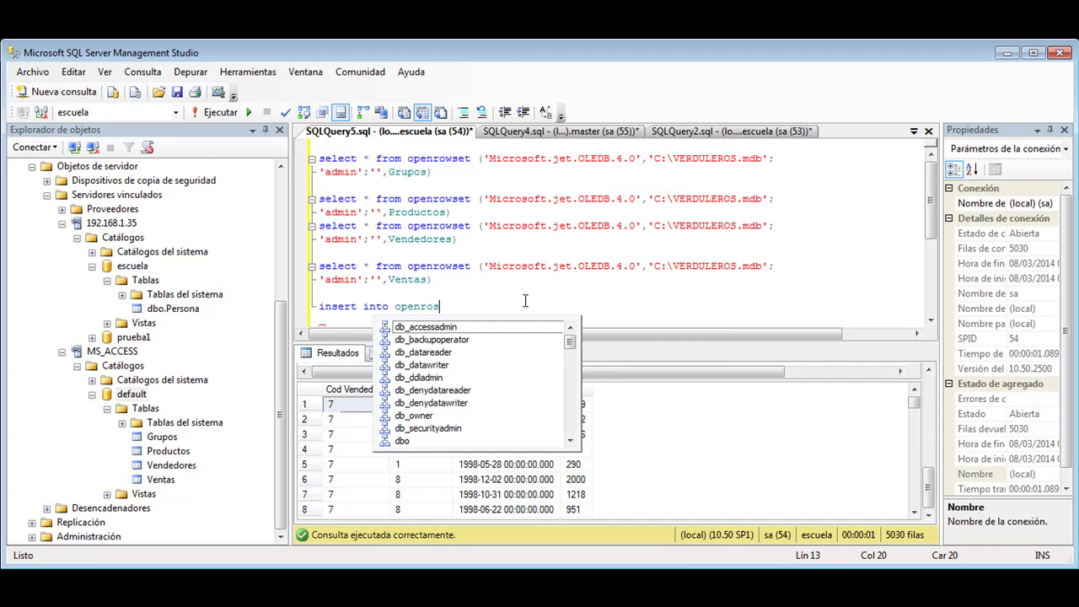
{"action": "key", "text": "BackSpace"}
{"action": "type", "text": "wset ('"}
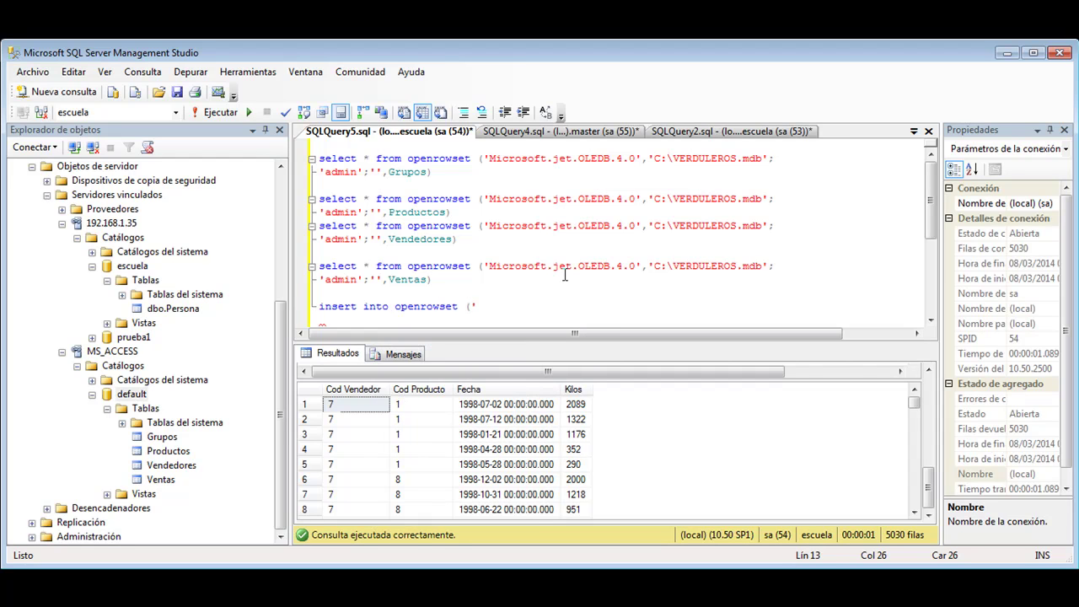
{"action": "type", "text": "Microsoft.Jet.OLEDB.4.0"}
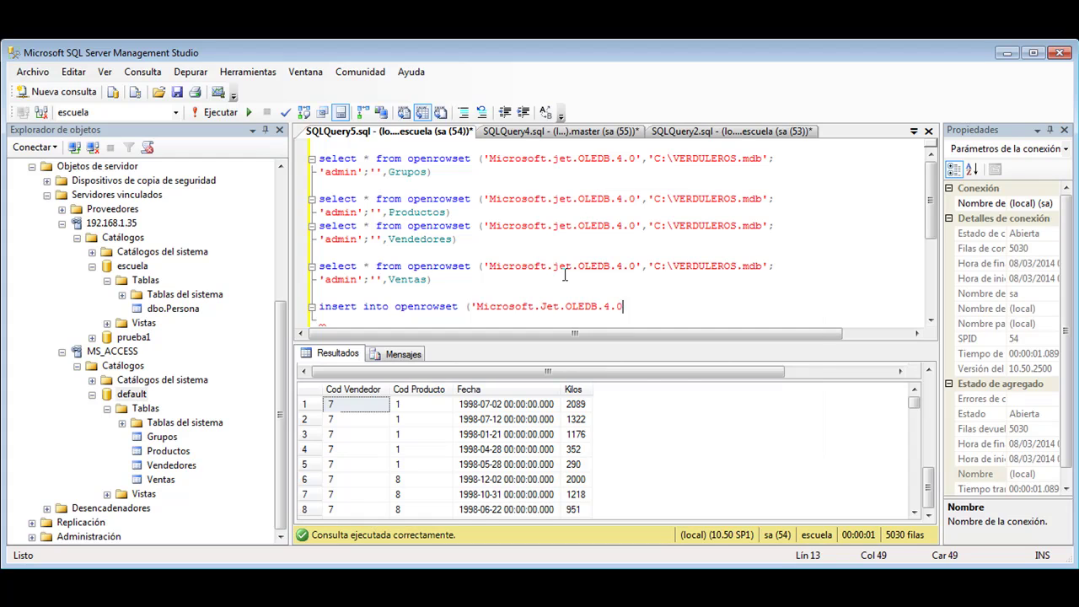
Step: Complete the insert's openrowset call with 'C:\VERDULEROS.mdb';'admin';'',Grupos)
{"action": "type", "text": "','C:\\VERDULEROS"}
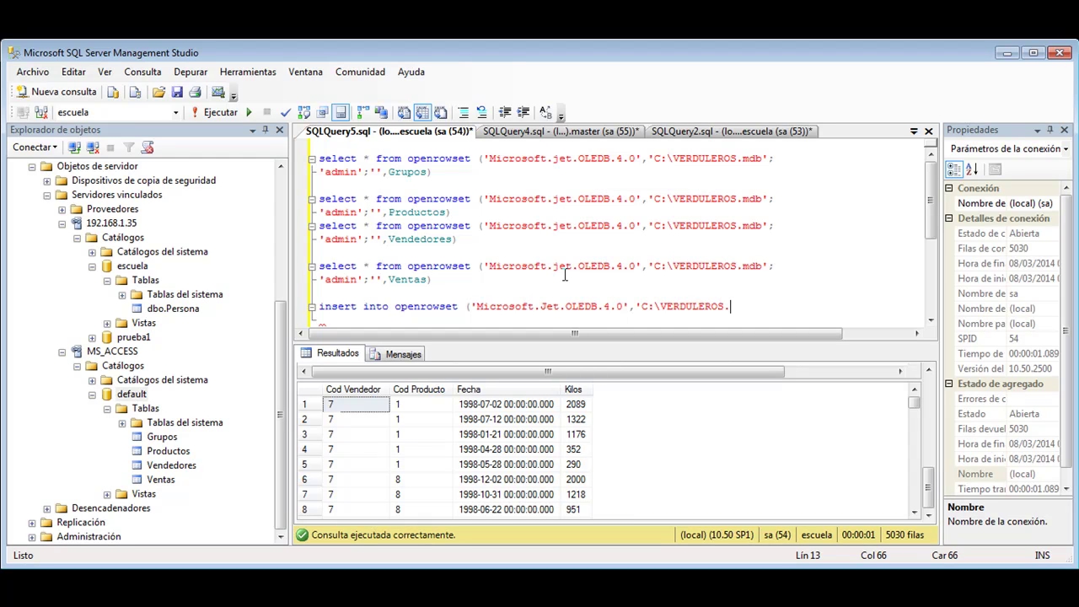
{"action": "type", "text": ".mdb';"}
{"action": "key", "text": "Return"}
{"action": "type", "text": "'admin';''"}
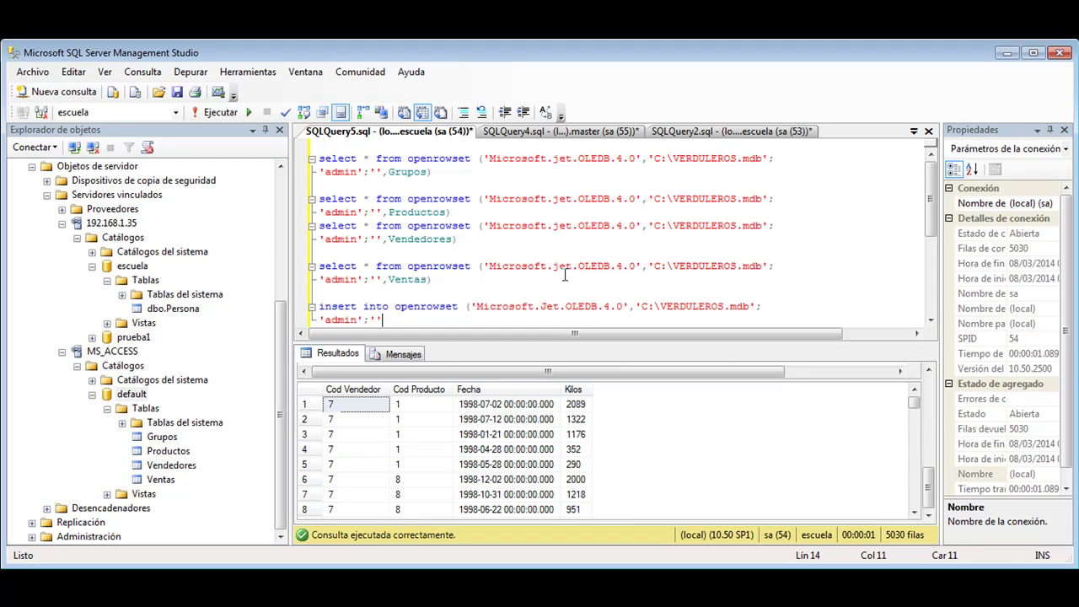
{"action": "type", "text": ",Grupos)"}
{"action": "key", "text": "Return"}
Step: Complete the insert statement with the column list (IdGrupo,NombreGrupo) and Values ('4','Bebidas')
{"action": "scroll", "coordinate": [510, 375], "scroll_direction": "up", "scroll_amount": 5}
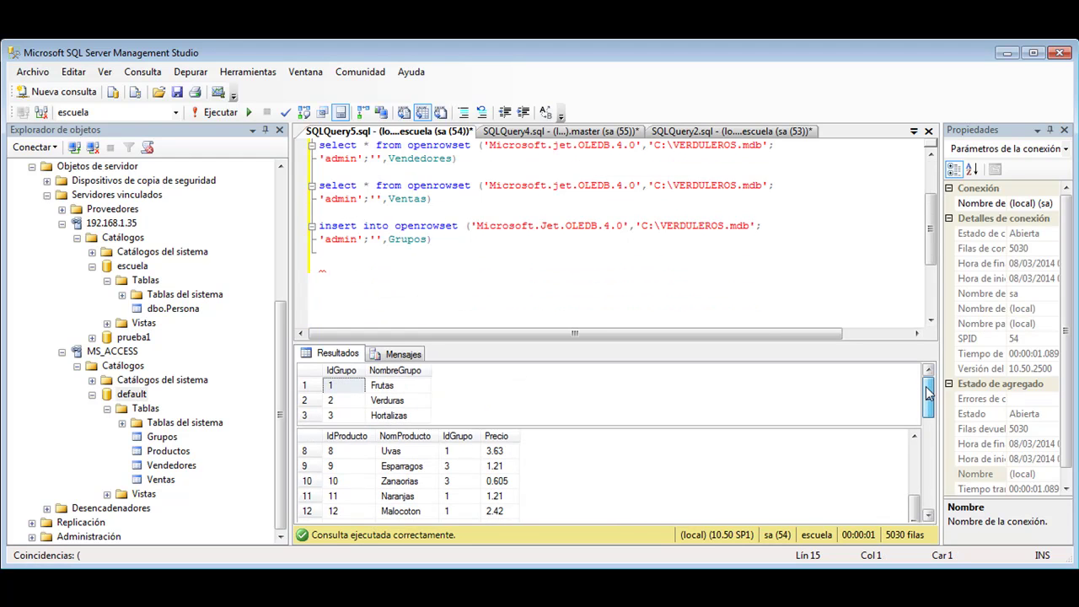
{"action": "key", "text": "Return"}
{"action": "type", "text": "( "}
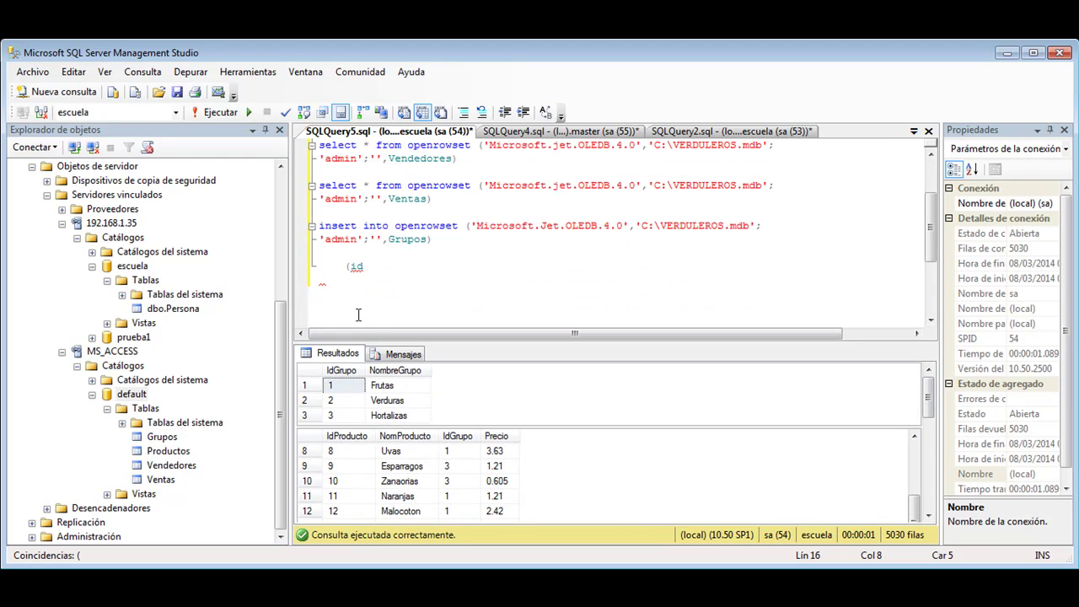
{"action": "type", "text": "IdGrupo,NombreGrupo)"}
{"action": "key", "text": "Return"}
{"action": "key", "text": "Return"}
{"action": "type", "text": "Values"}
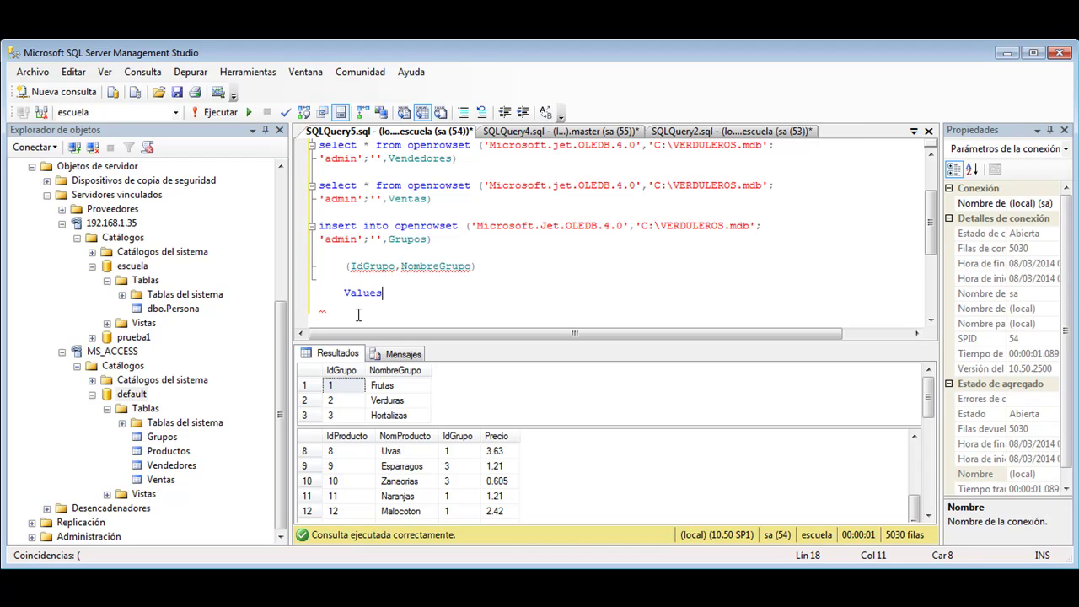
{"action": "type", "text": " ('4','Bebidas')"}
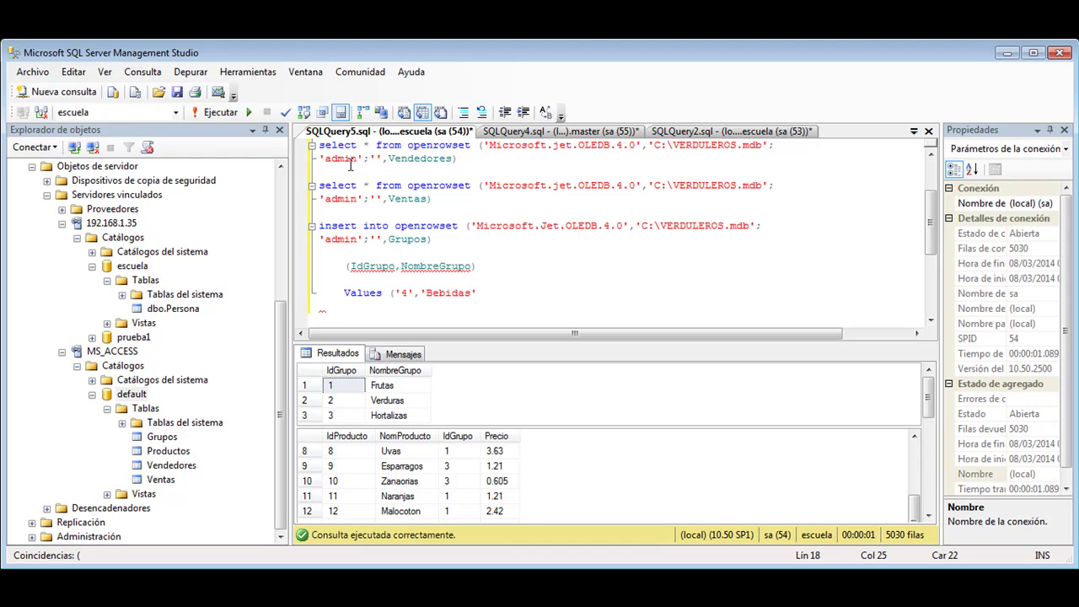
Step: Execute the insert statement on its own and rerun the Grupos select to check the new record
{"action": "left_click_drag", "start_coordinate": [482, 293], "coordinate": [319, 225]}
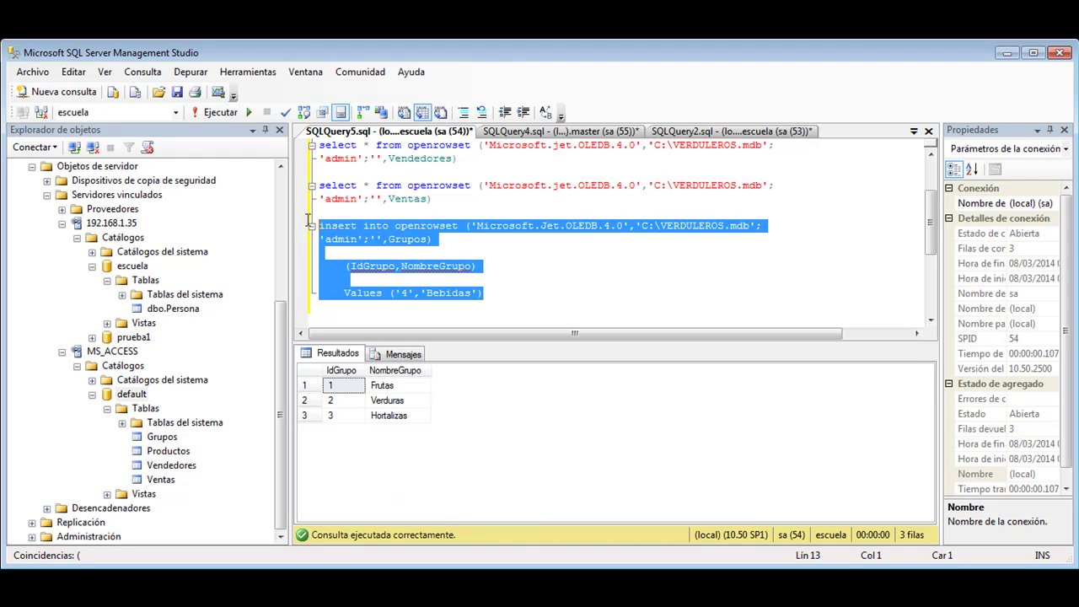
{"action": "left_click", "coordinate": [207, 114]}
{"action": "scroll", "coordinate": [480, 203], "scroll_direction": "up", "scroll_amount": 2}
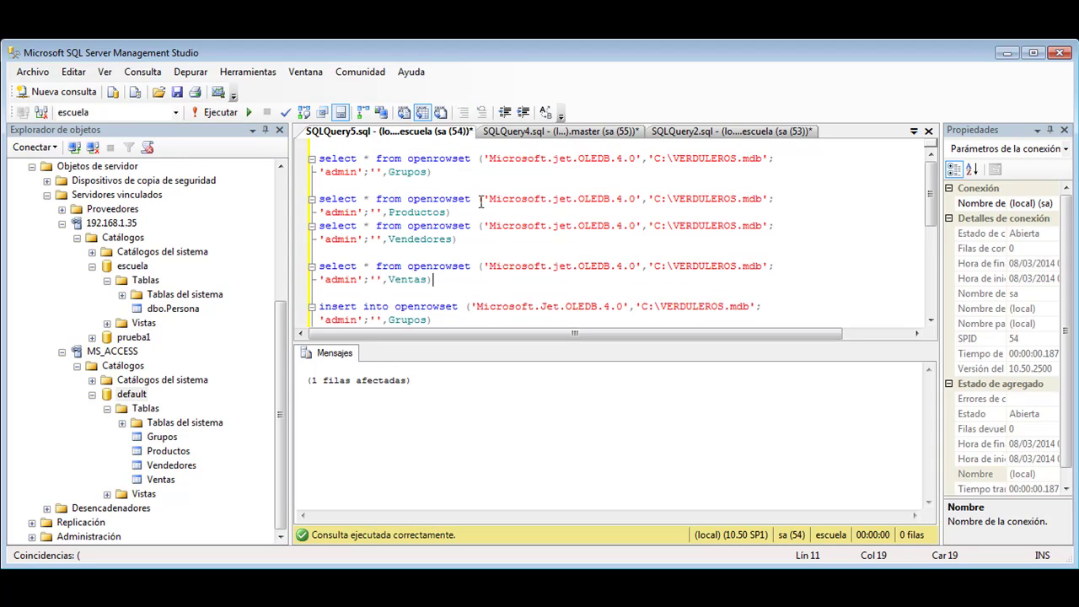
{"action": "left_click_drag", "start_coordinate": [453, 174], "coordinate": [291, 155]}
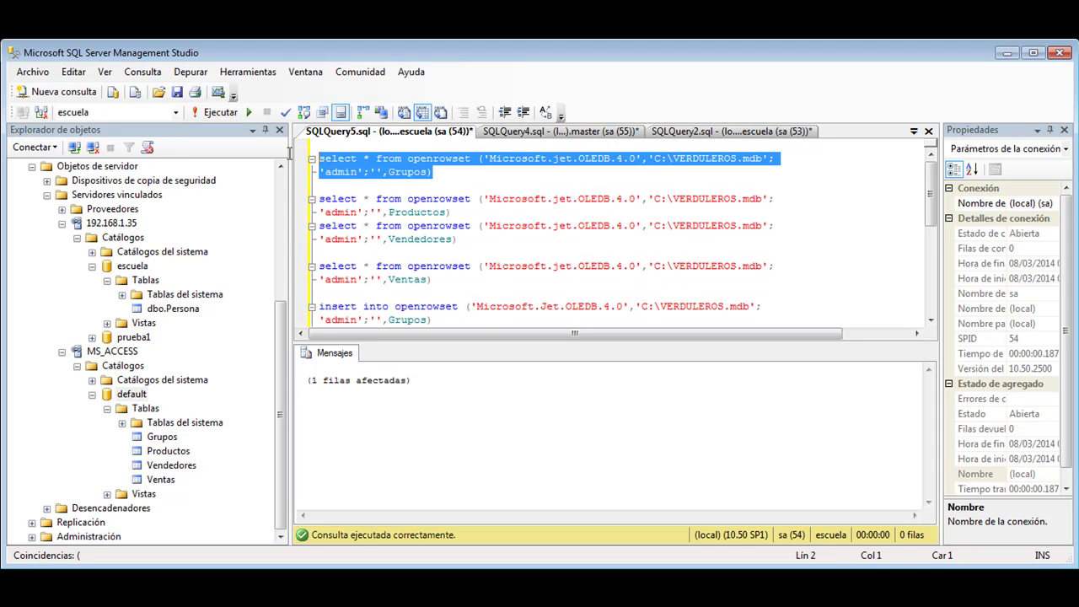
{"action": "left_click", "coordinate": [211, 112]}
{"action": "left_click", "coordinate": [387, 431]}
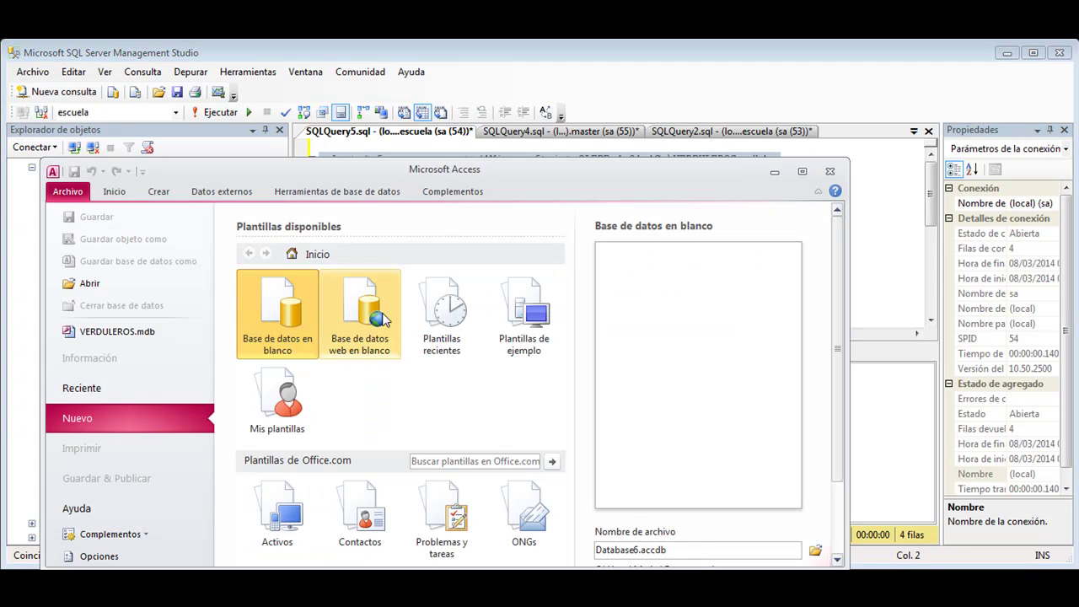
Step: In Microsoft Access, open VERDULEROS.mdb and examine the Bebidas record in the Grupos table
{"action": "left_click", "coordinate": [89, 284]}
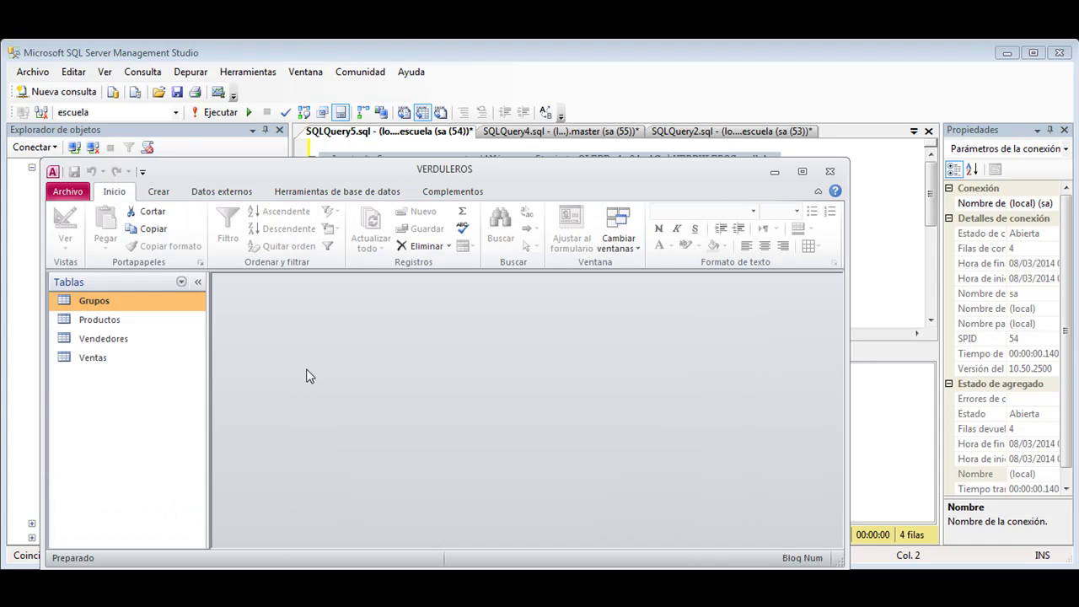
{"action": "left_click_drag", "start_coordinate": [397, 166], "coordinate": [496, 107]}
{"action": "double_click", "coordinate": [218, 241]}
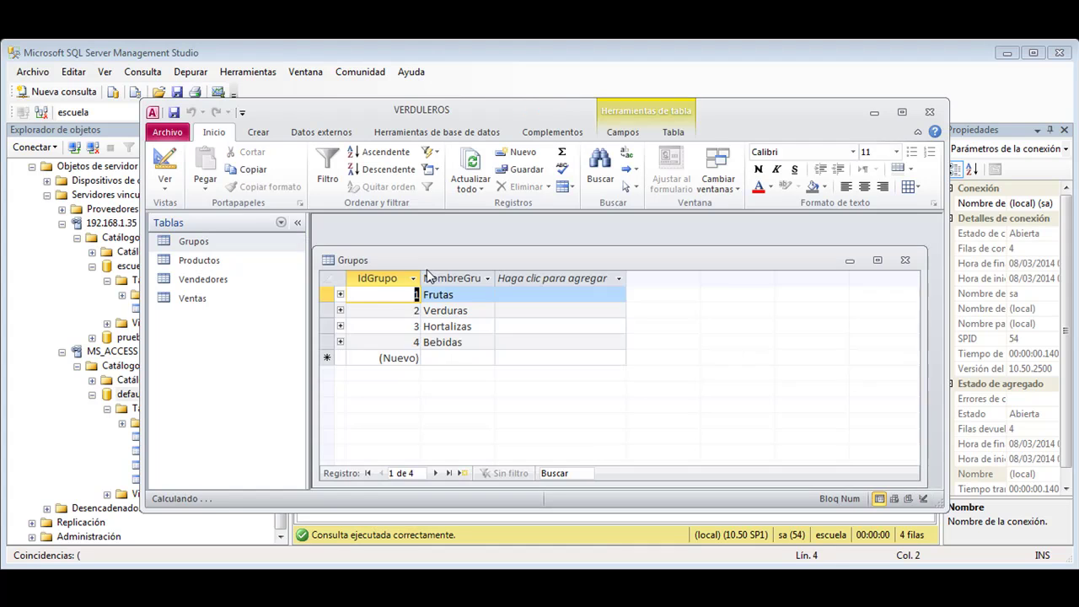
{"action": "left_click", "coordinate": [462, 341]}
{"action": "left_click", "coordinate": [415, 341]}
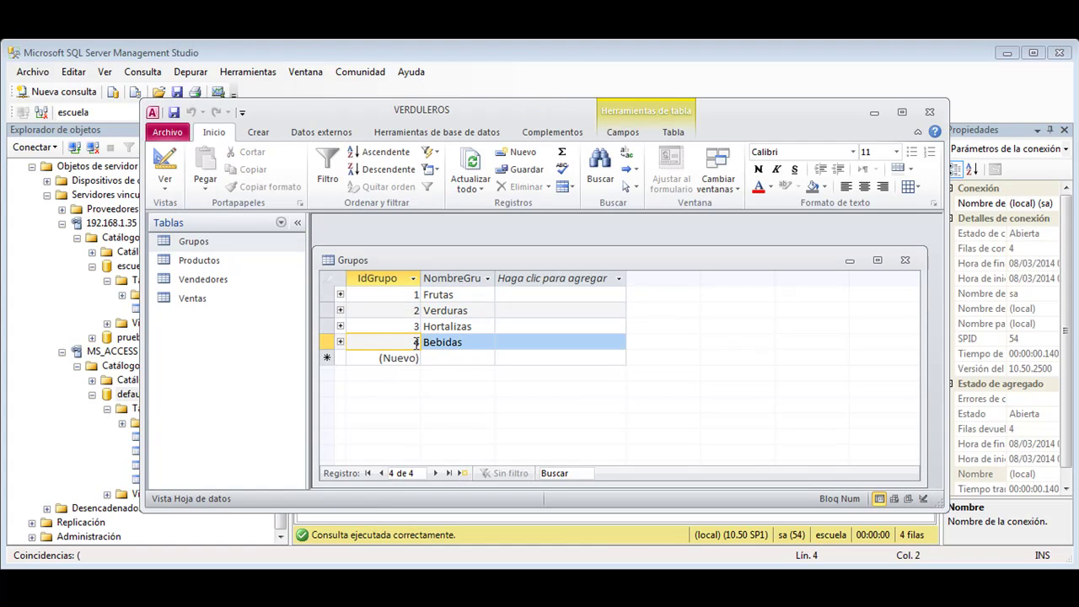
Step: Back in SQL Server Management Studio, insert a record with the values '5','Jugos' and rerun the Grupos select
{"action": "left_click", "coordinate": [48, 446]}
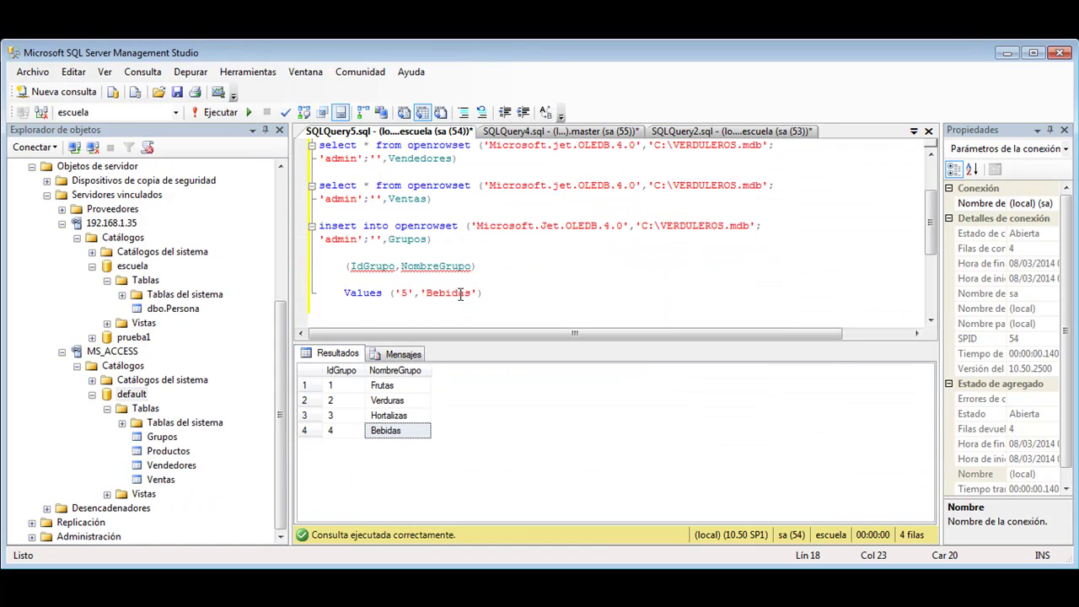
{"action": "double_click", "coordinate": [462, 294]}
{"action": "left_click", "coordinate": [221, 112]}
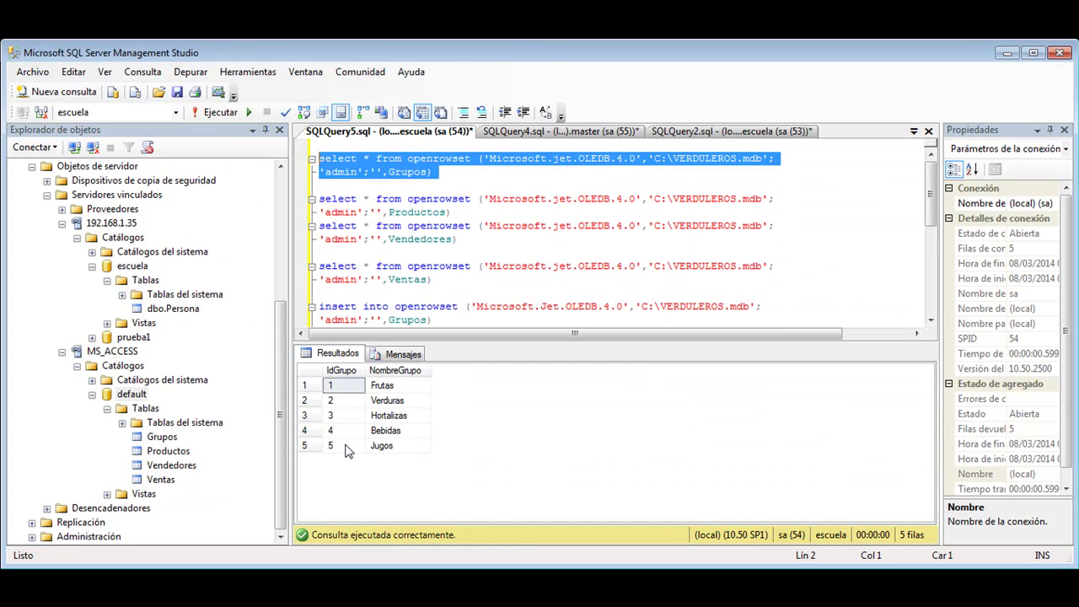
{"action": "left_click", "coordinate": [345, 445]}
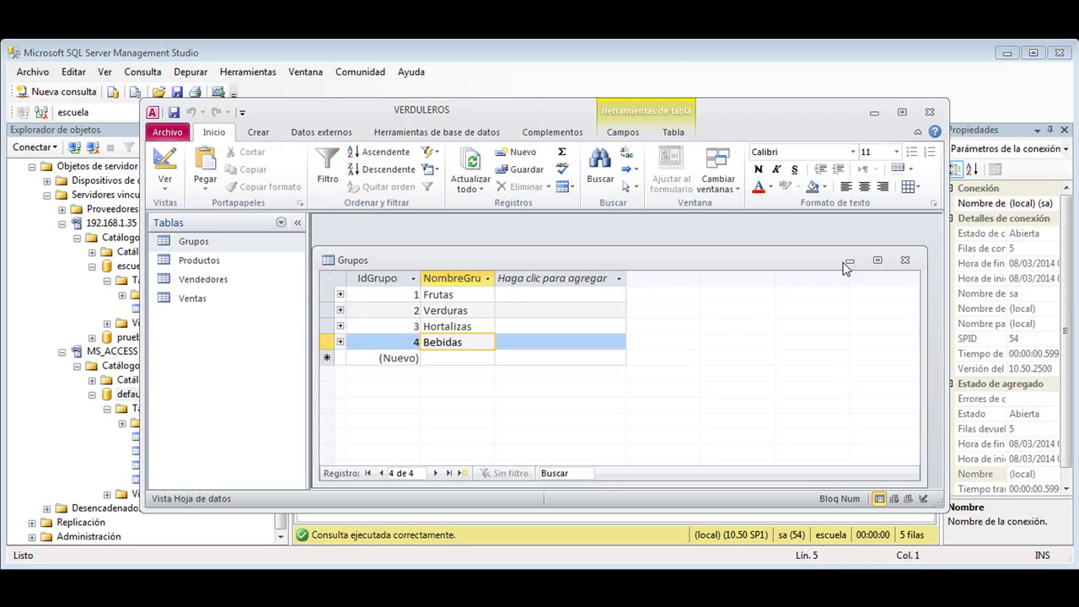
Step: In Microsoft Access, close and reopen the Grupos table to check the Jugos record
{"action": "left_click", "coordinate": [906, 259]}
{"action": "double_click", "coordinate": [207, 243]}
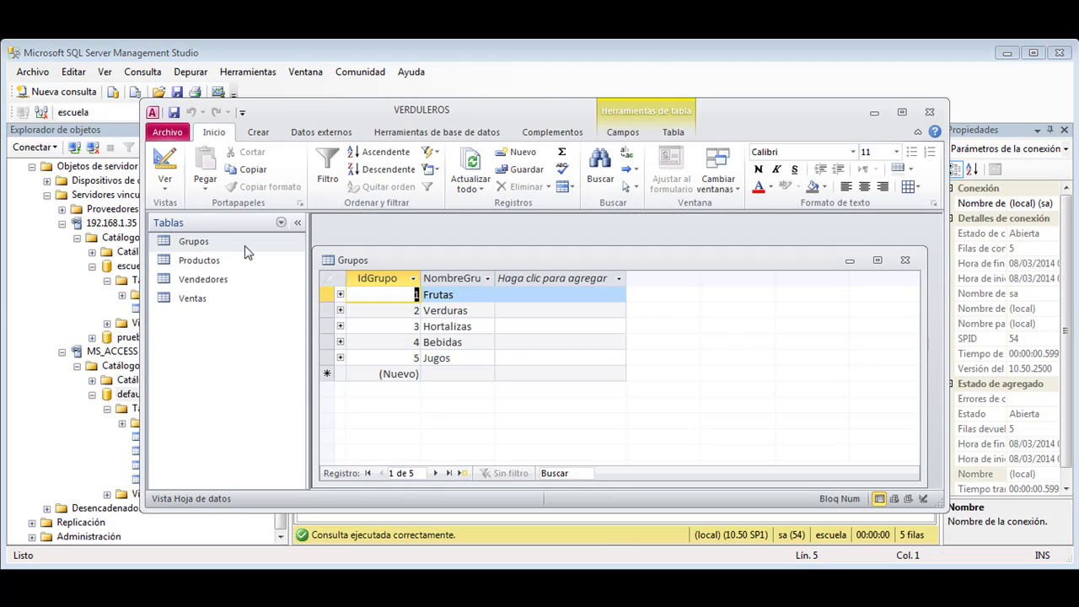
{"action": "left_click", "coordinate": [435, 361]}
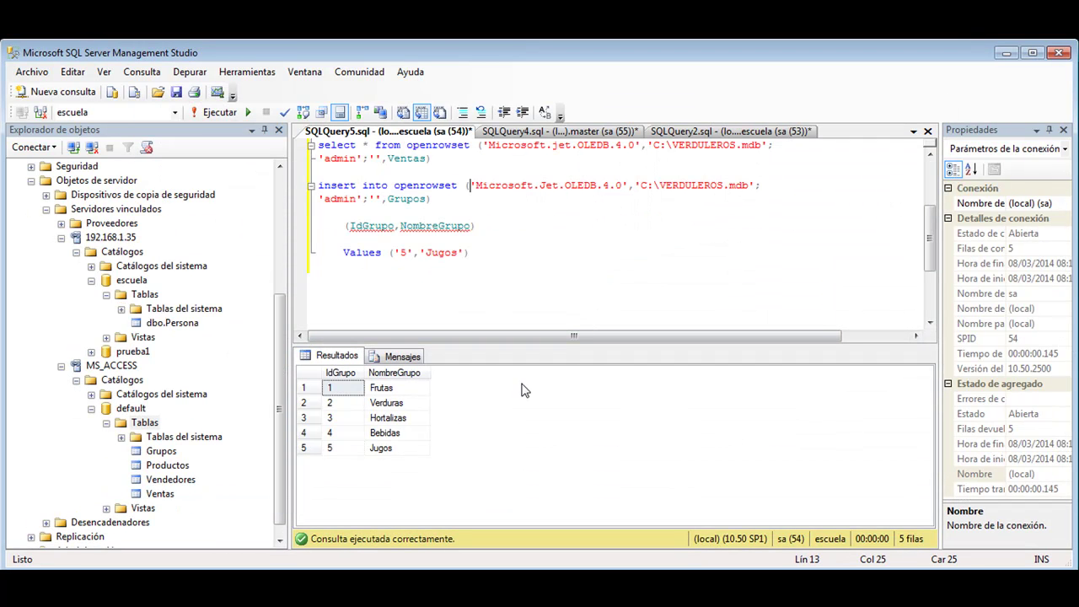
Step: In SQL Server Management Studio, start a new linked server named MS_EXCEL with the Microsoft Jet 4.0 OLE DB Provider
{"action": "right_click", "coordinate": [94, 210]}
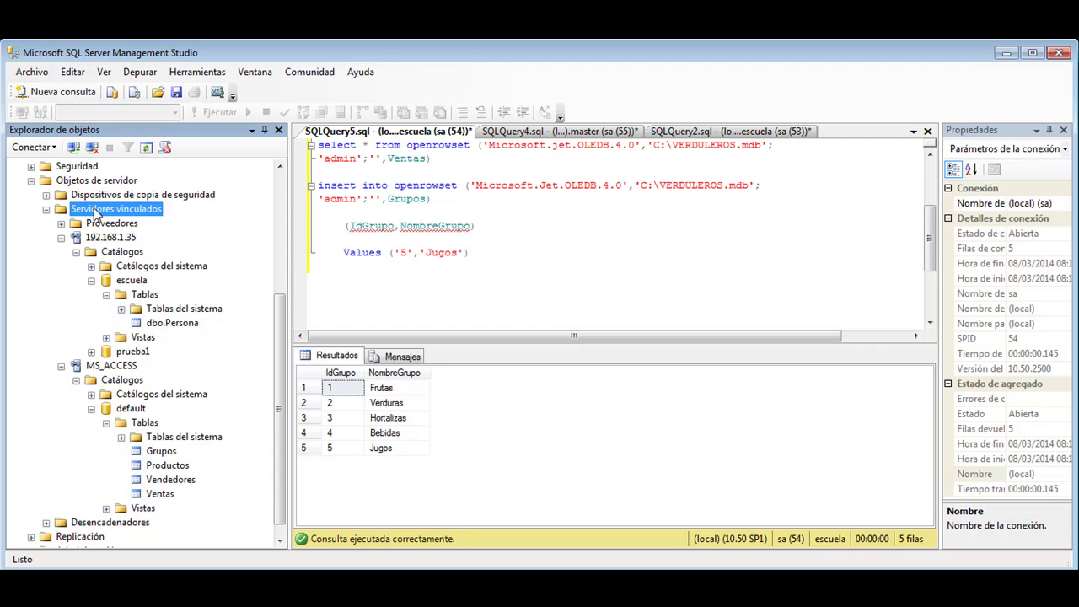
{"action": "left_click", "coordinate": [161, 221]}
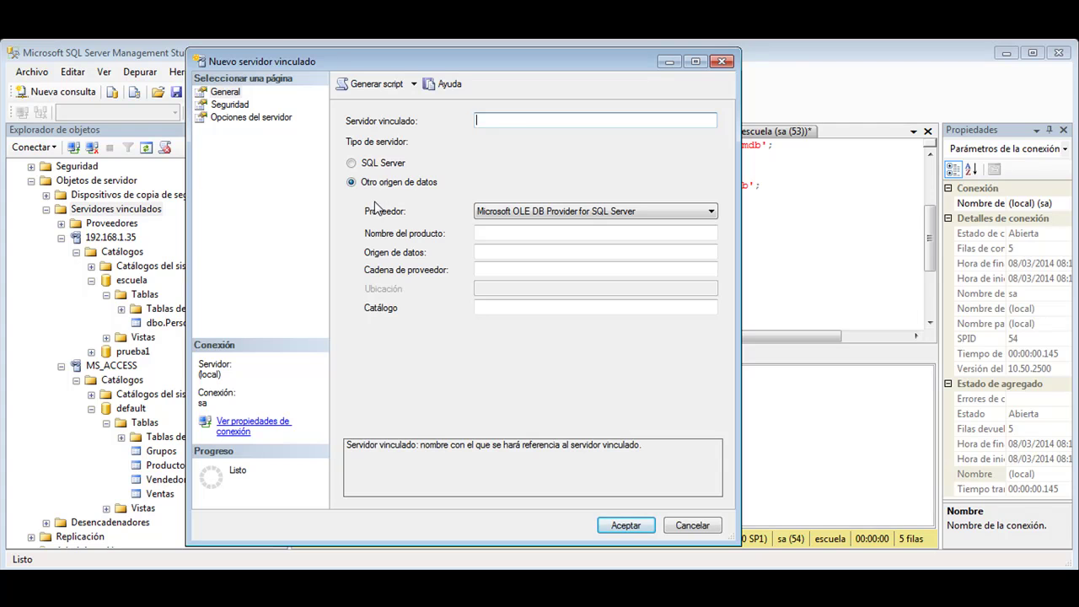
{"action": "type", "text": "E"}
{"action": "type", "text": "S_EXCEL"}
{"action": "key", "text": "Tab"}
{"action": "key", "text": "Tab"}
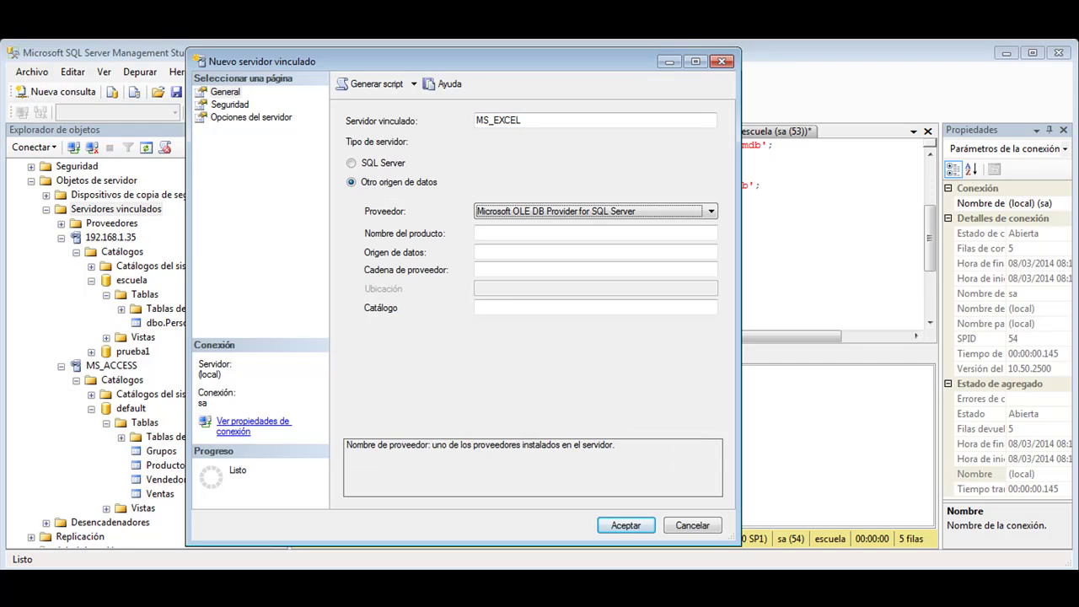
{"action": "left_click", "coordinate": [526, 214]}
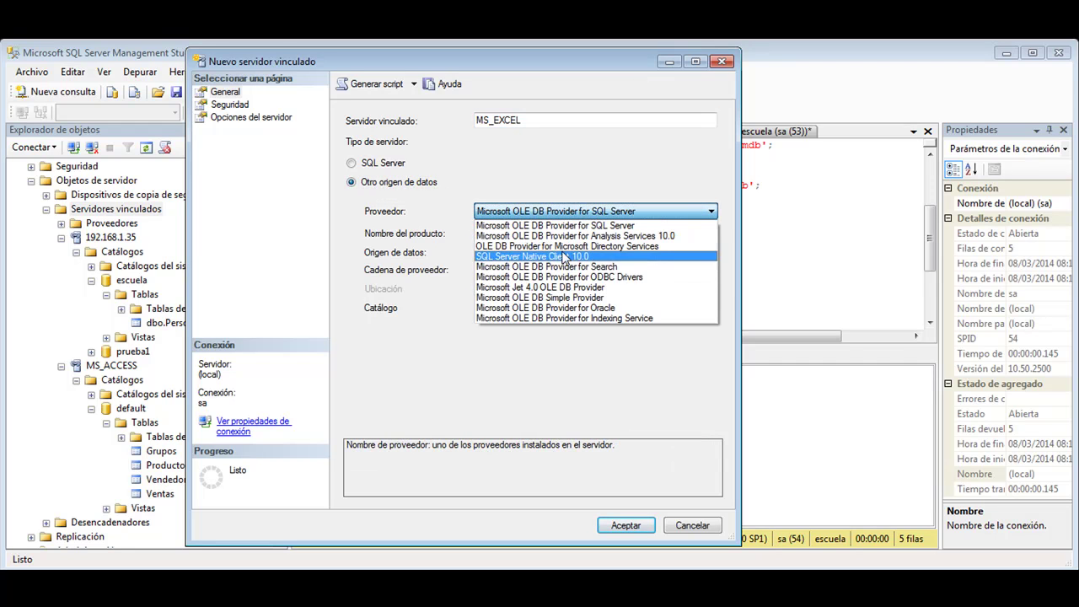
{"action": "left_click", "coordinate": [574, 288]}
Step: Set the product name to excel, data source to c:\ventas.xls and provider string to excel 8.0, and create the linked server
{"action": "left_click", "coordinate": [505, 235]}
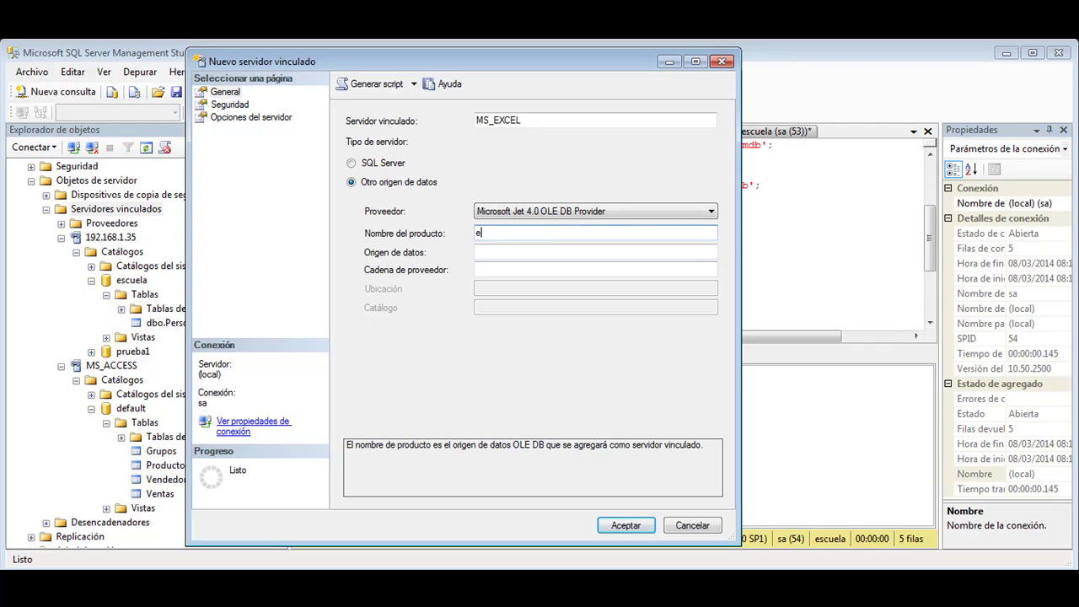
{"action": "type", "text": "excel"}
{"action": "key", "text": "Tab"}
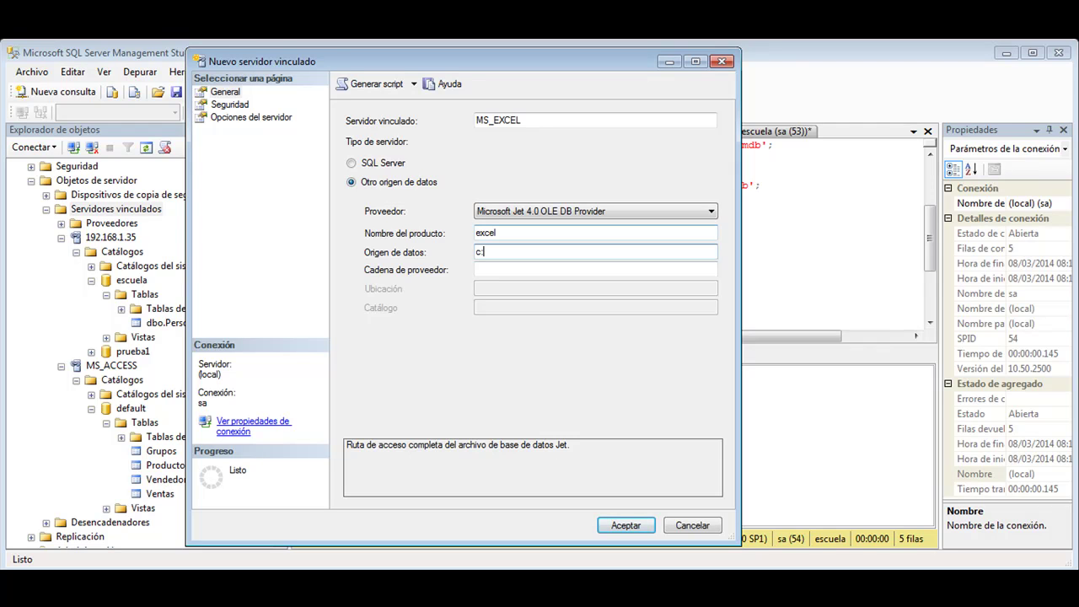
{"action": "type", "text": "c:\\ventas.xls"}
{"action": "left_click", "coordinate": [624, 267]}
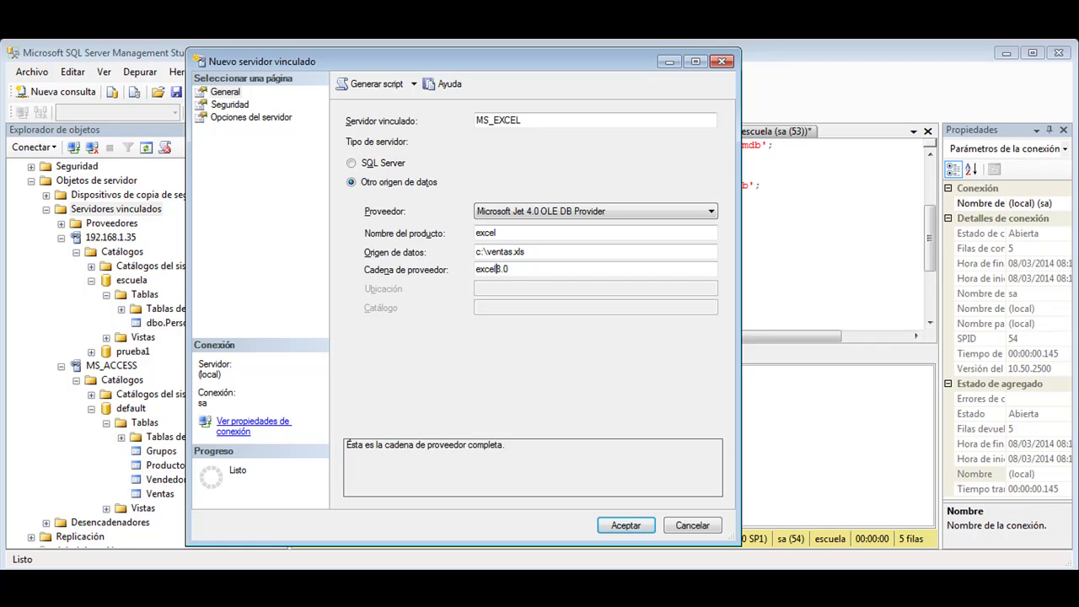
{"action": "left_click_drag", "start_coordinate": [522, 268], "coordinate": [475, 268]}
{"action": "left_click", "coordinate": [531, 268]}
{"action": "left_click", "coordinate": [637, 529]}
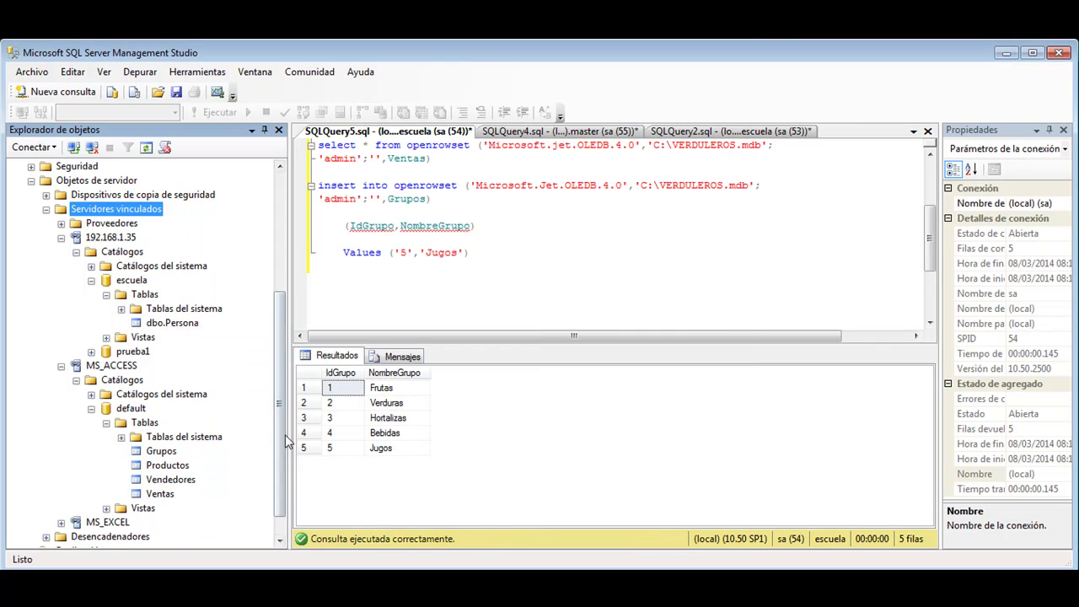
Step: Expand the MS_EXCEL linked server through its catalogs and default database down to the Hoja1$ table
{"action": "scroll", "coordinate": [285, 405], "scroll_direction": "down", "scroll_amount": 1}
{"action": "double_click", "coordinate": [108, 496]}
{"action": "left_click", "coordinate": [76, 508]}
{"action": "left_click", "coordinate": [92, 495]}
{"action": "left_click", "coordinate": [107, 509]}
{"action": "scroll", "coordinate": [131, 502], "scroll_direction": "down", "scroll_amount": 2}
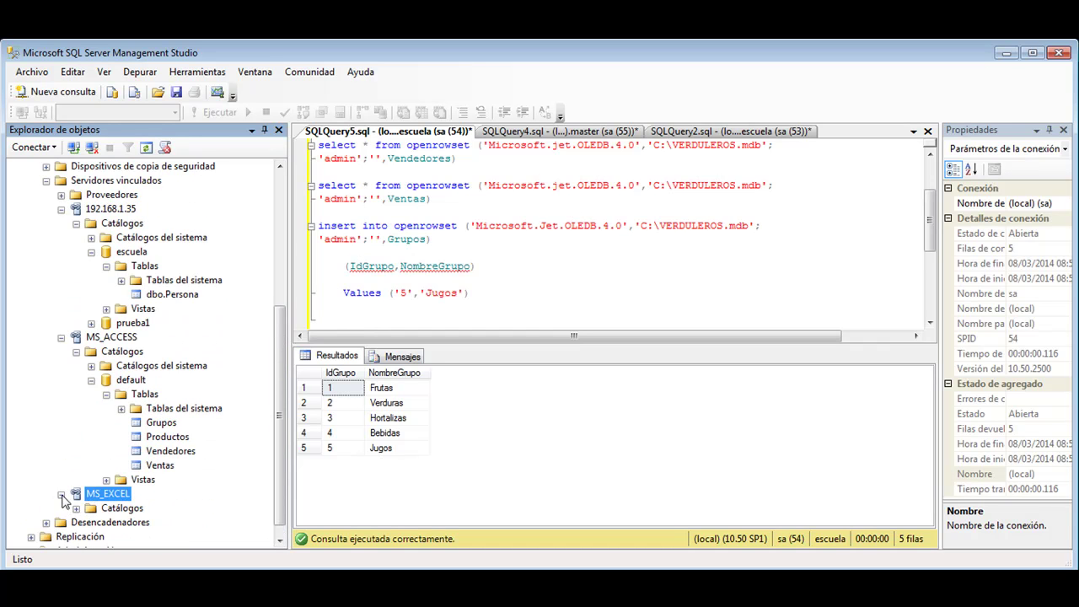
{"action": "left_click", "coordinate": [76, 508]}
{"action": "left_click", "coordinate": [141, 523]}
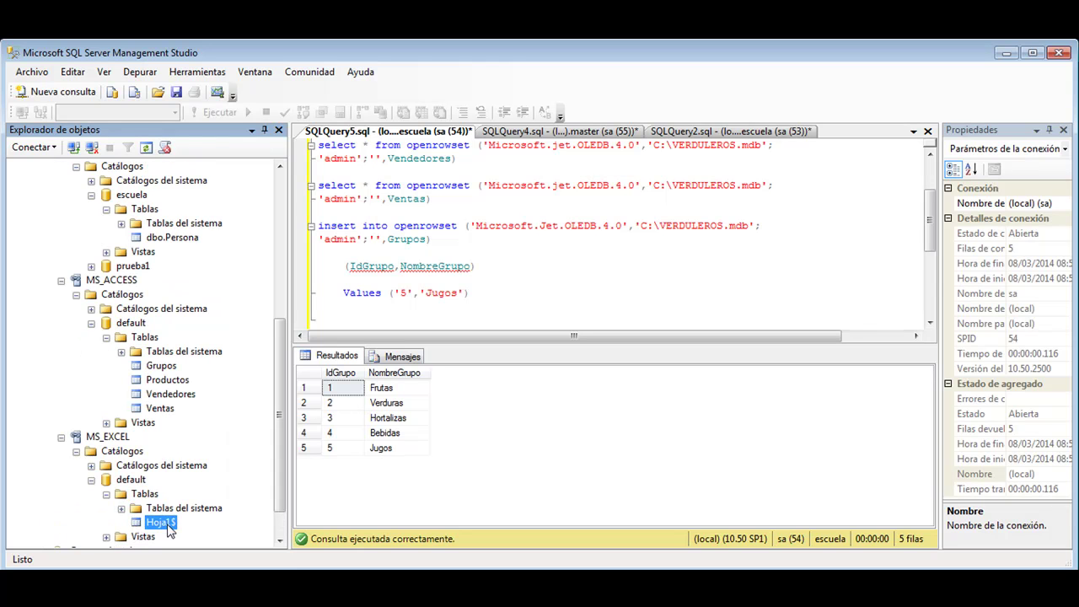
Step: Script the Hoja1$ table as a SELECT statement into a new query editor window
{"action": "right_click", "coordinate": [169, 524]}
{"action": "mouse_move", "coordinate": [252, 534]}
{"action": "mouse_move", "coordinate": [347, 528]}
{"action": "left_click", "coordinate": [500, 528]}
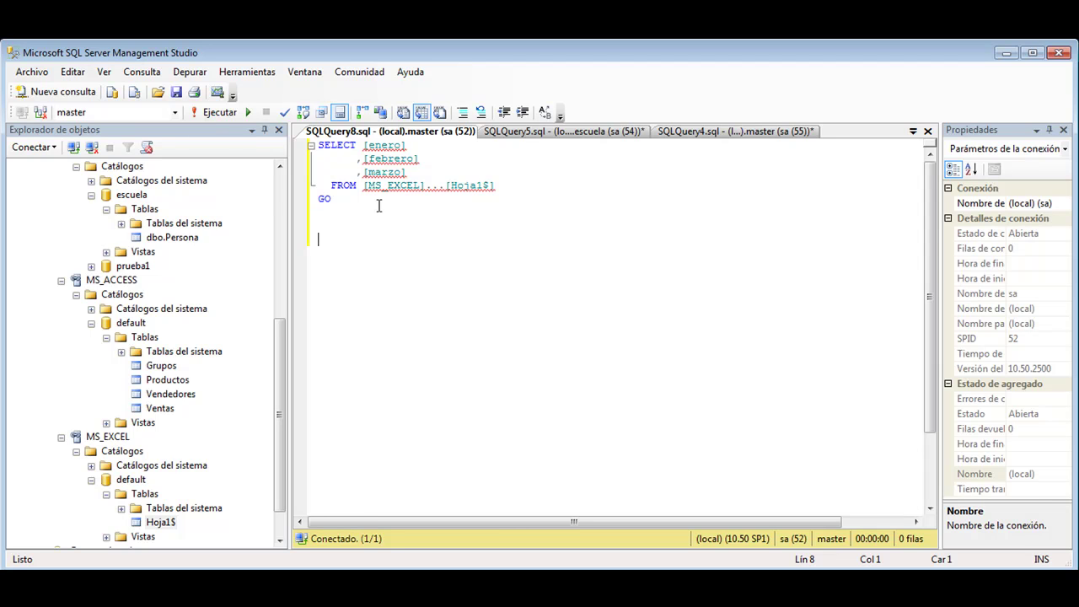
Step: Execute the whole generated Hoja1$ query against the escuela database
{"action": "key", "text": "ctrl+a"}
{"action": "left_click", "coordinate": [175, 112]}
{"action": "left_click", "coordinate": [84, 125]}
{"action": "left_click", "coordinate": [211, 113]}
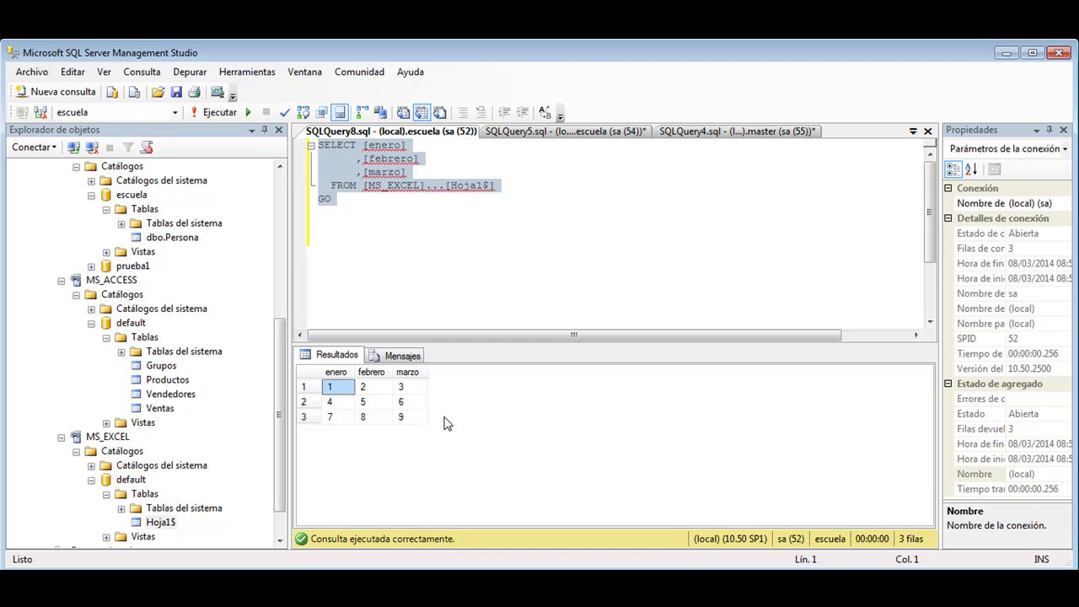
Step: Switch to ventas.xls in Excel and place its window beside the query results to compare the data
{"action": "key", "text": "alt+Tab"}
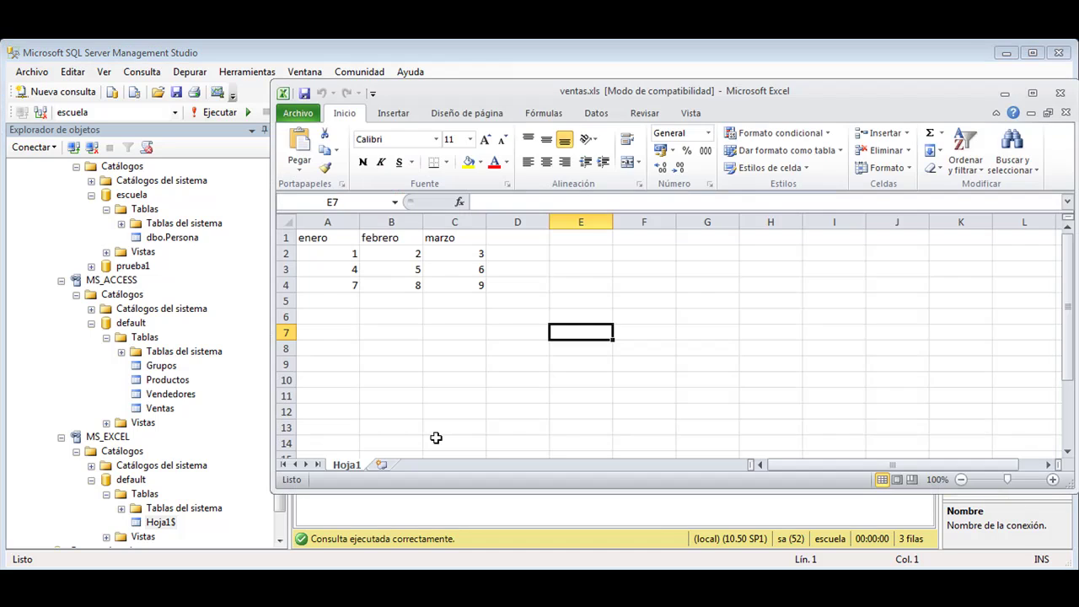
{"action": "left_click_drag", "start_coordinate": [272, 244], "coordinate": [486, 257]}
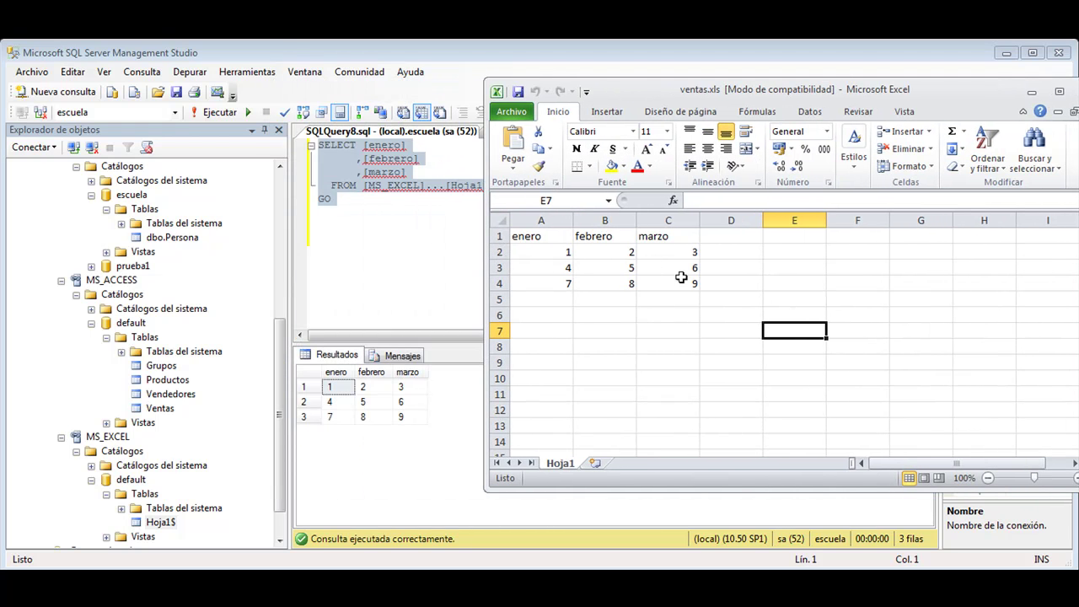
{"action": "left_click", "coordinate": [662, 313]}
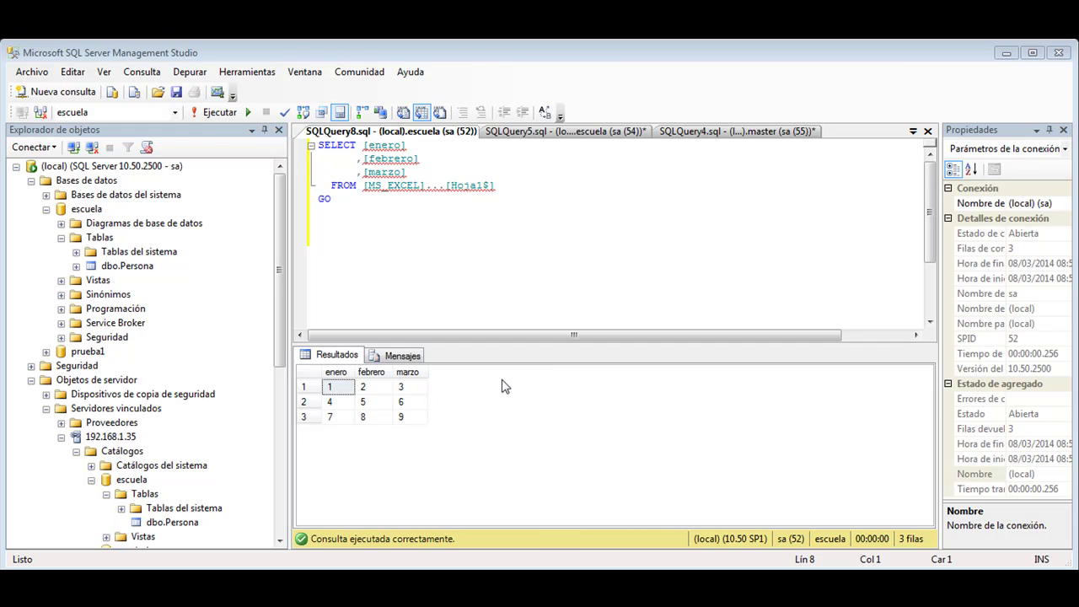
Step: Open Microsoft Access and create the blank database Database6
{"action": "key", "text": "super"}
{"action": "left_click", "coordinate": [124, 313]}
{"action": "double_click", "coordinate": [278, 307]}
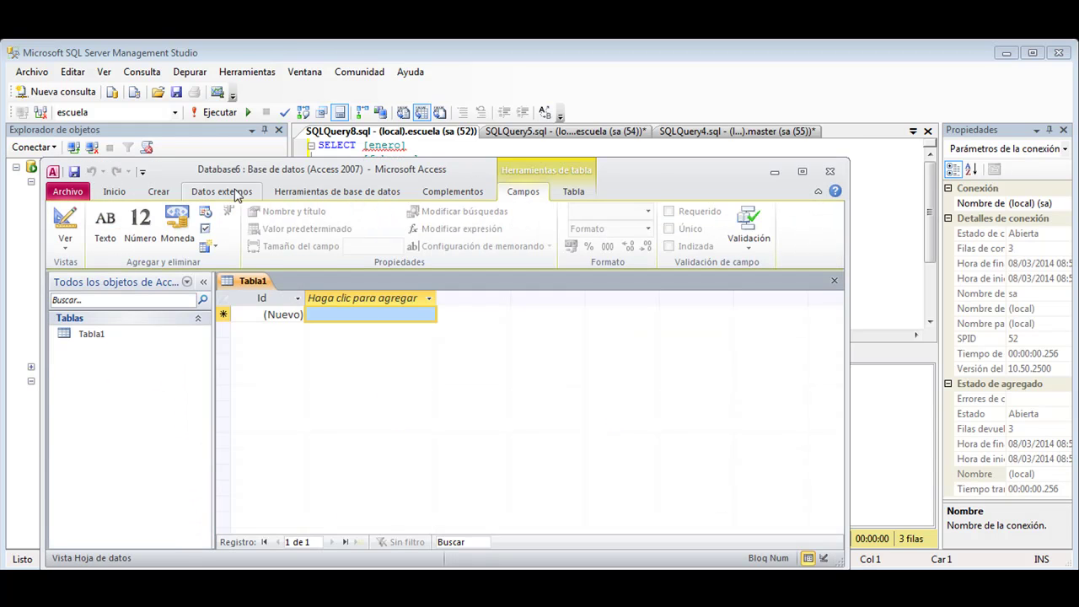
Step: Start getting external data from an ODBC database, choosing to link to the data source by creating a linked table
{"action": "left_click", "coordinate": [231, 192]}
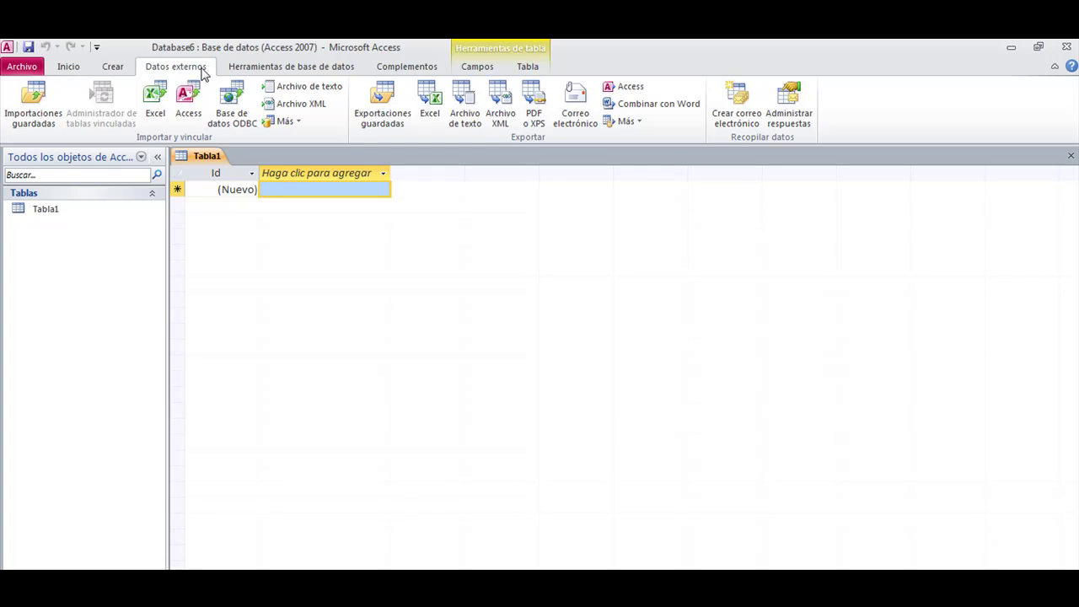
{"action": "left_click", "coordinate": [241, 123]}
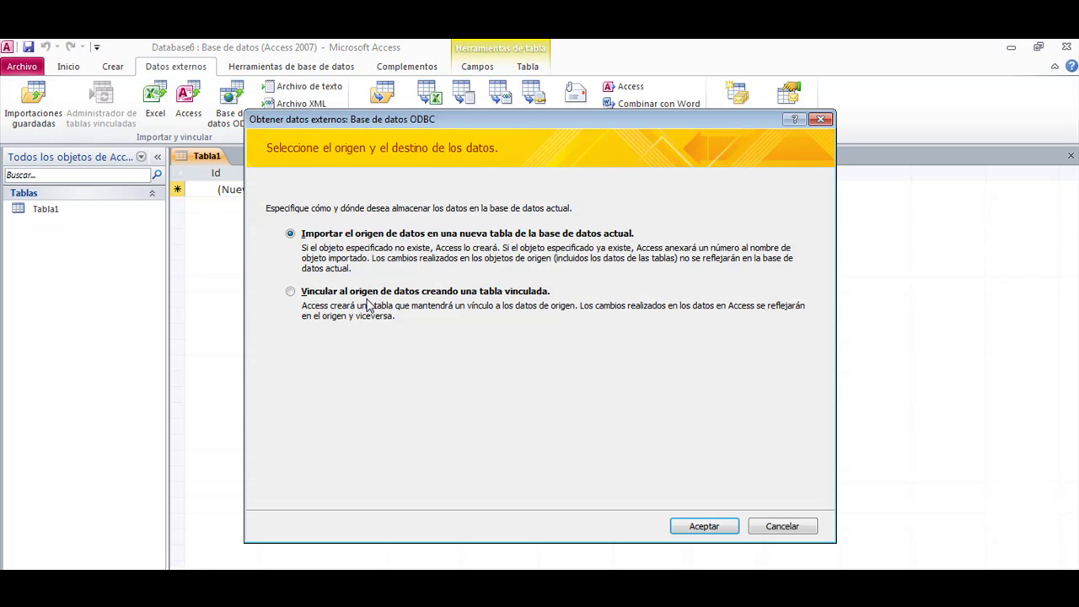
{"action": "left_click", "coordinate": [345, 293]}
{"action": "left_click", "coordinate": [704, 526]}
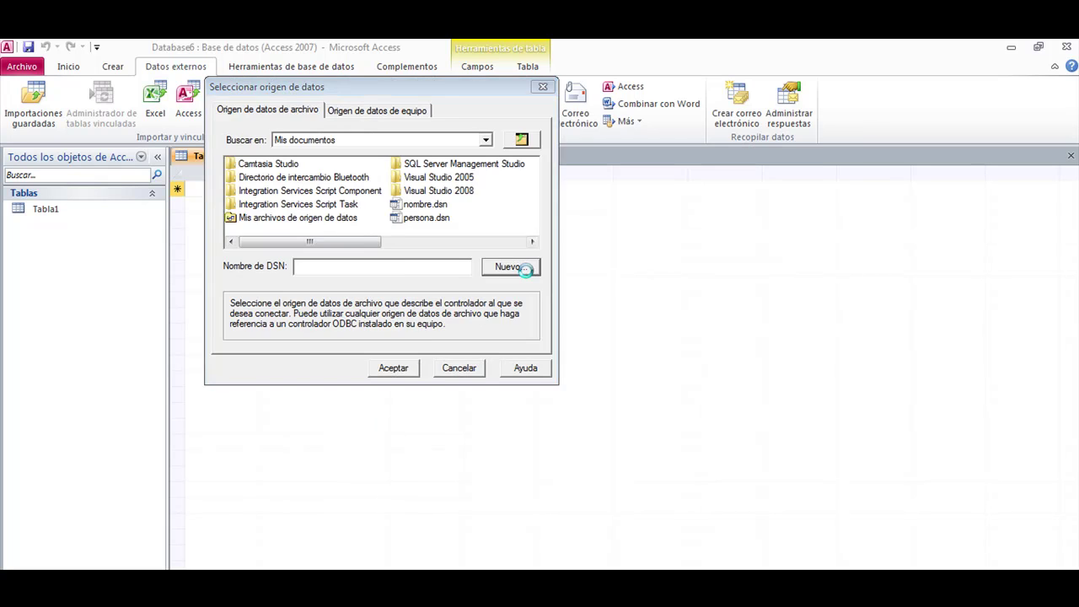
Step: Set up a new file data source named Persona that uses the SQL Server driver
{"action": "left_click", "coordinate": [509, 264]}
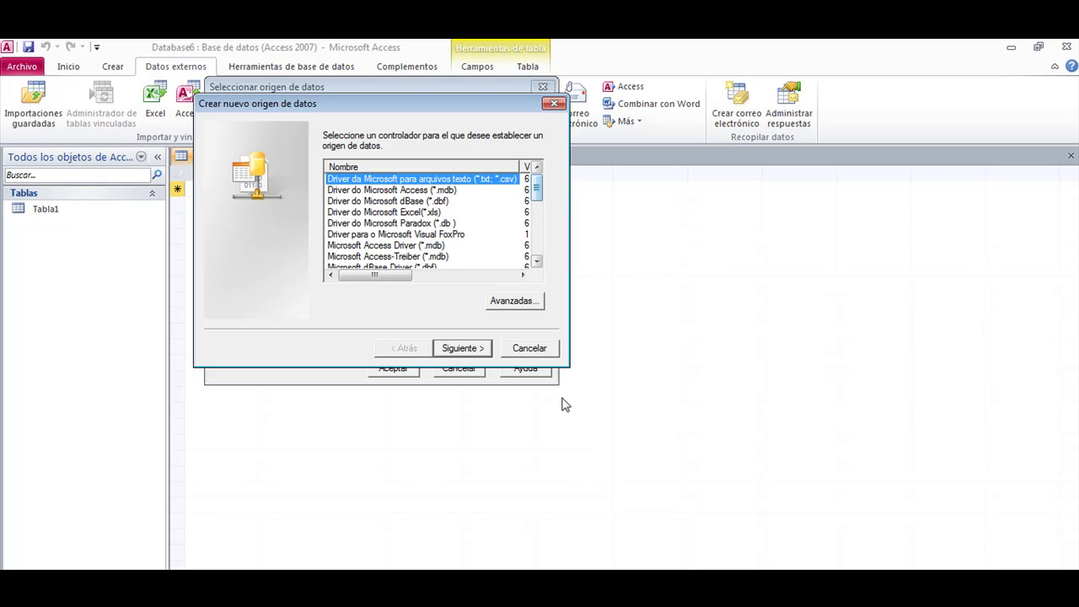
{"action": "left_click", "coordinate": [529, 348]}
{"action": "left_click_drag", "start_coordinate": [354, 88], "coordinate": [534, 174]}
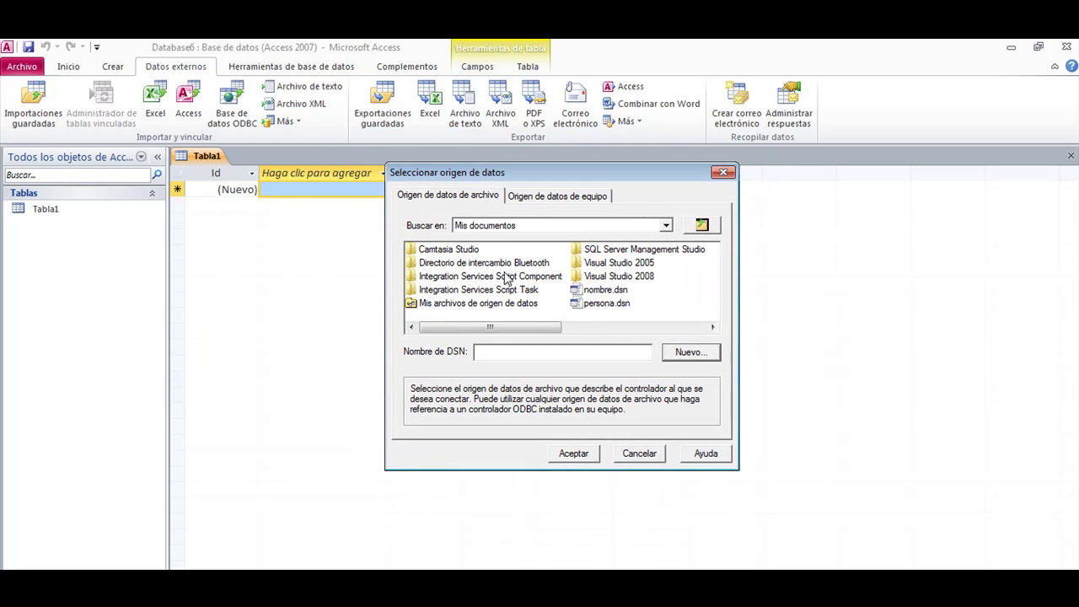
{"action": "left_click", "coordinate": [689, 353]}
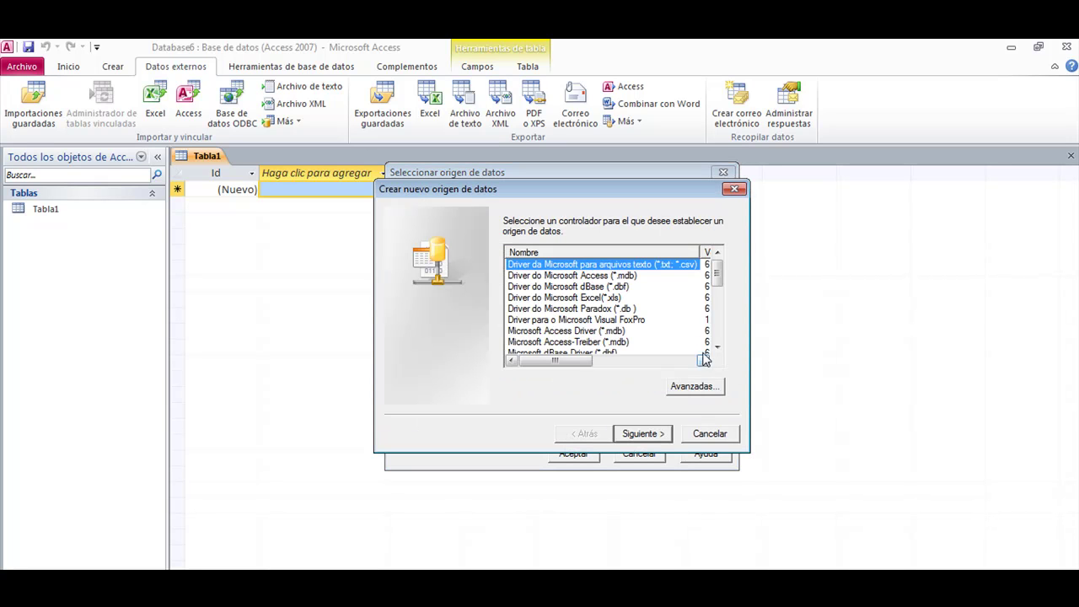
{"action": "left_click_drag", "start_coordinate": [717, 268], "coordinate": [726, 354]}
{"action": "left_click", "coordinate": [551, 335]}
{"action": "left_click", "coordinate": [643, 433]}
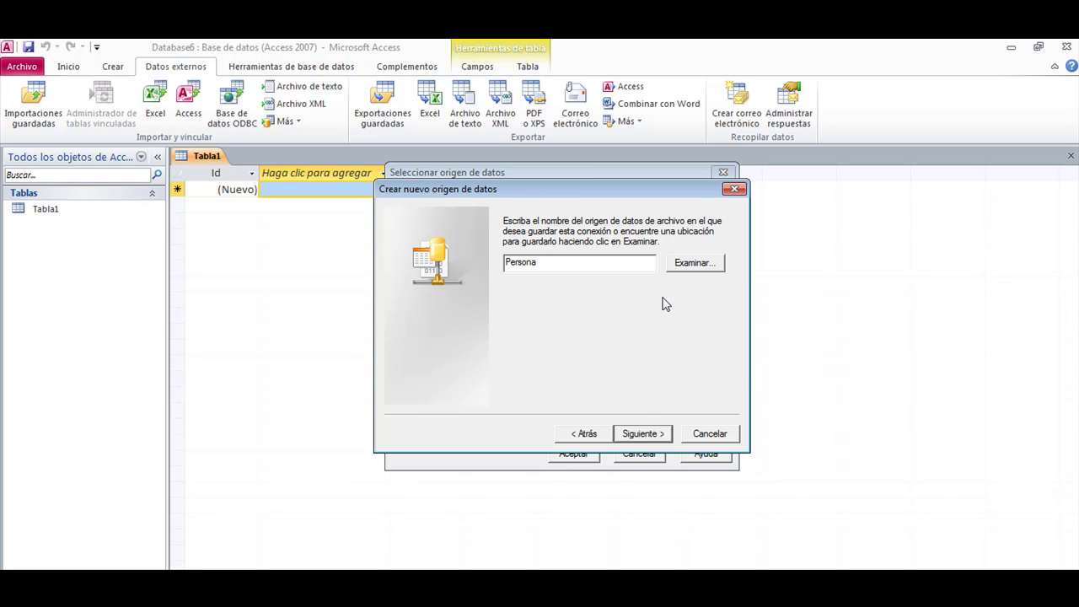
{"action": "key", "text": "Return"}
{"action": "left_click", "coordinate": [644, 429]}
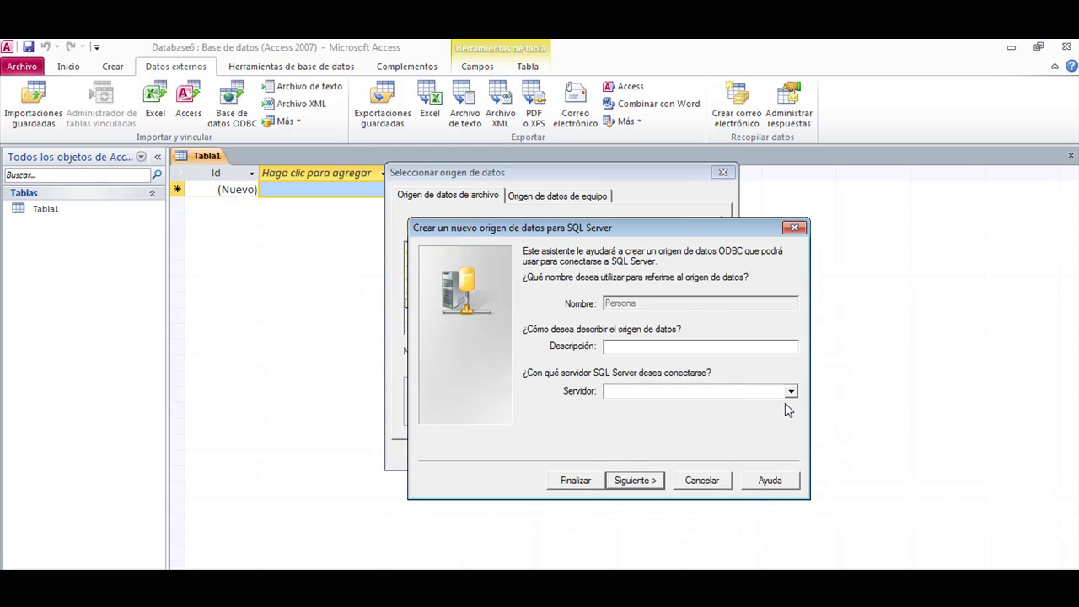
Step: Set the Persona data source's server to (local), finish its configuration and test the connection
{"action": "left_click", "coordinate": [790, 393]}
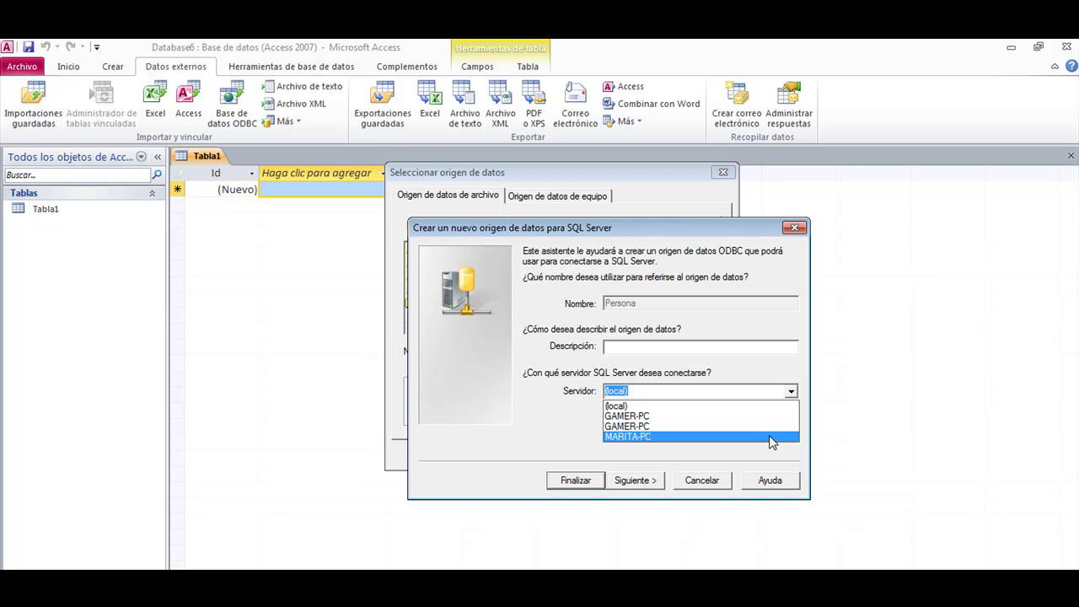
{"action": "left_click", "coordinate": [738, 407]}
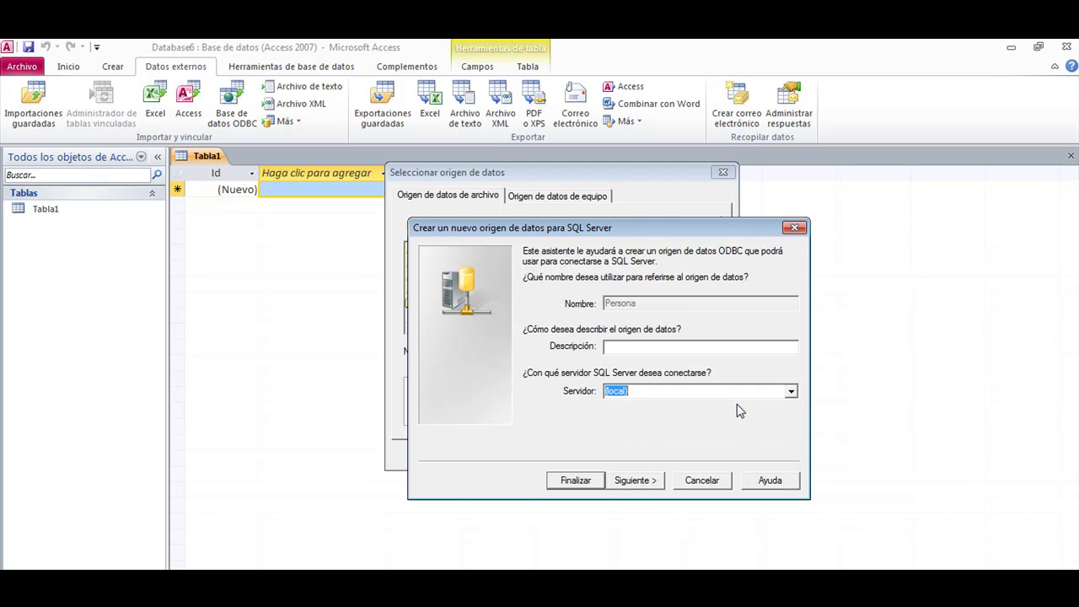
{"action": "left_click", "coordinate": [578, 481]}
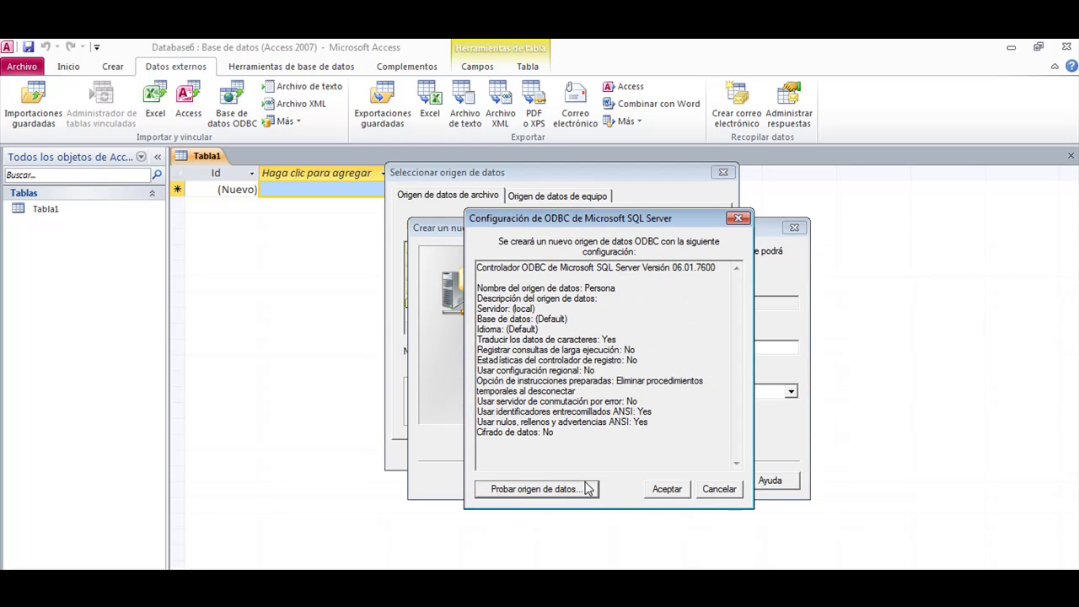
{"action": "left_click", "coordinate": [563, 488]}
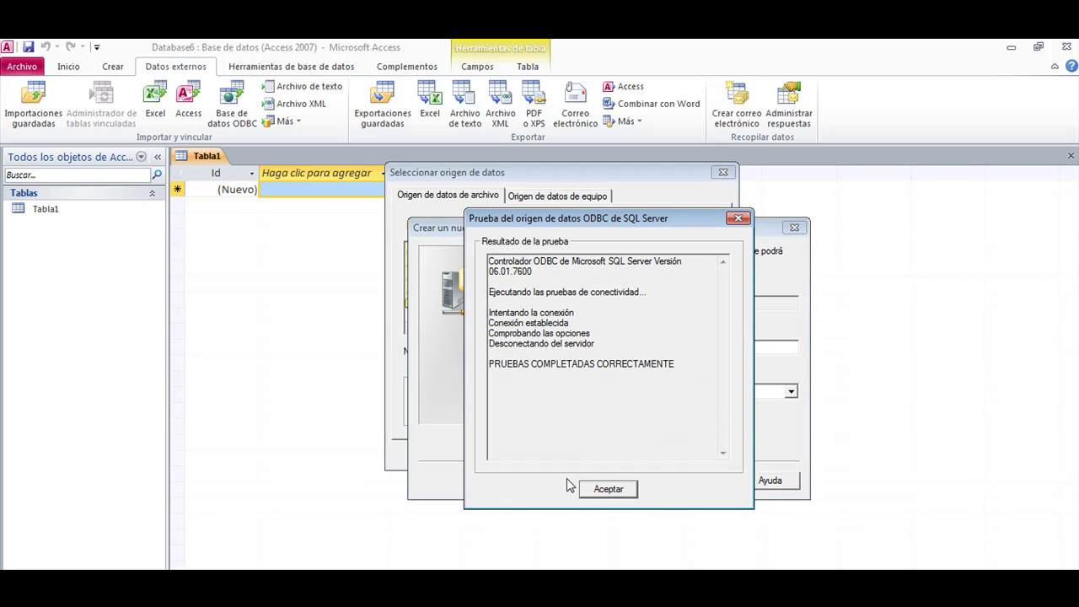
{"action": "left_click", "coordinate": [622, 494]}
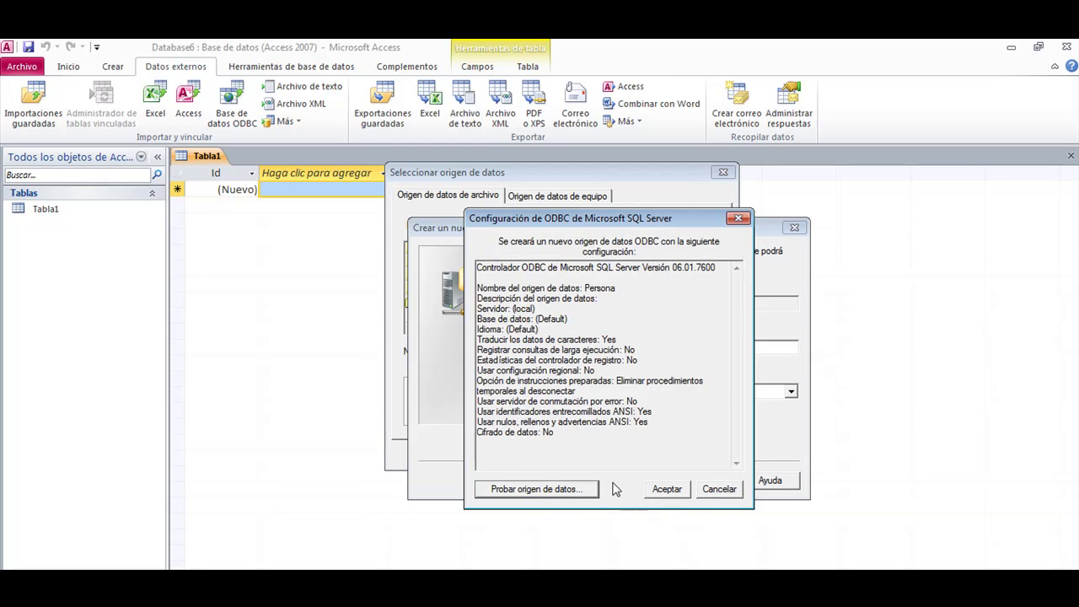
Step: Save the Persona data source over the existing file DSN and select Persona.dsn as the source for linking tables
{"action": "left_click", "coordinate": [666, 491]}
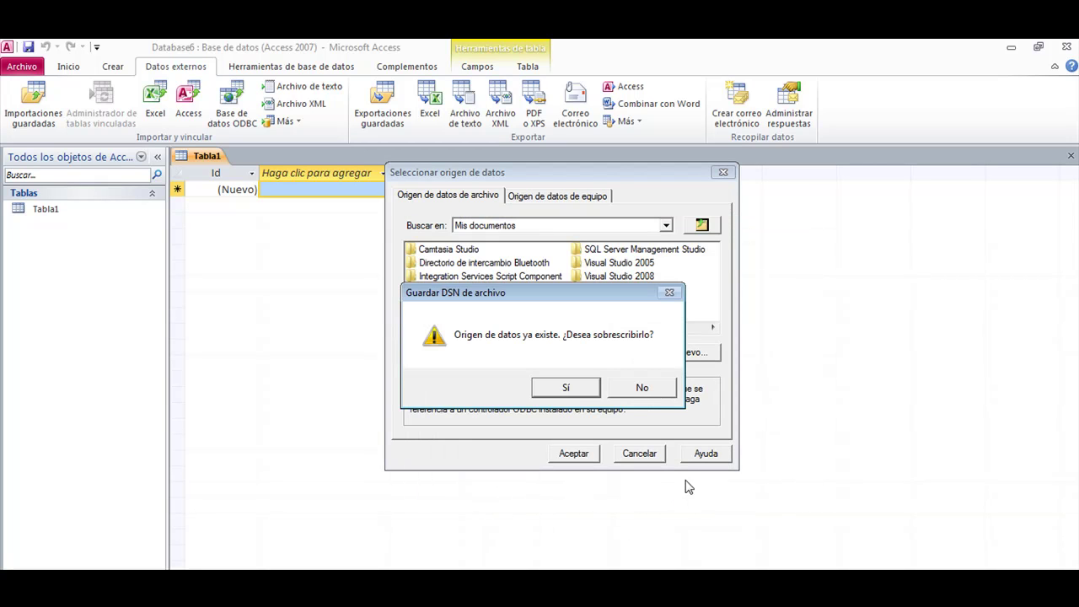
{"action": "left_click", "coordinate": [569, 388]}
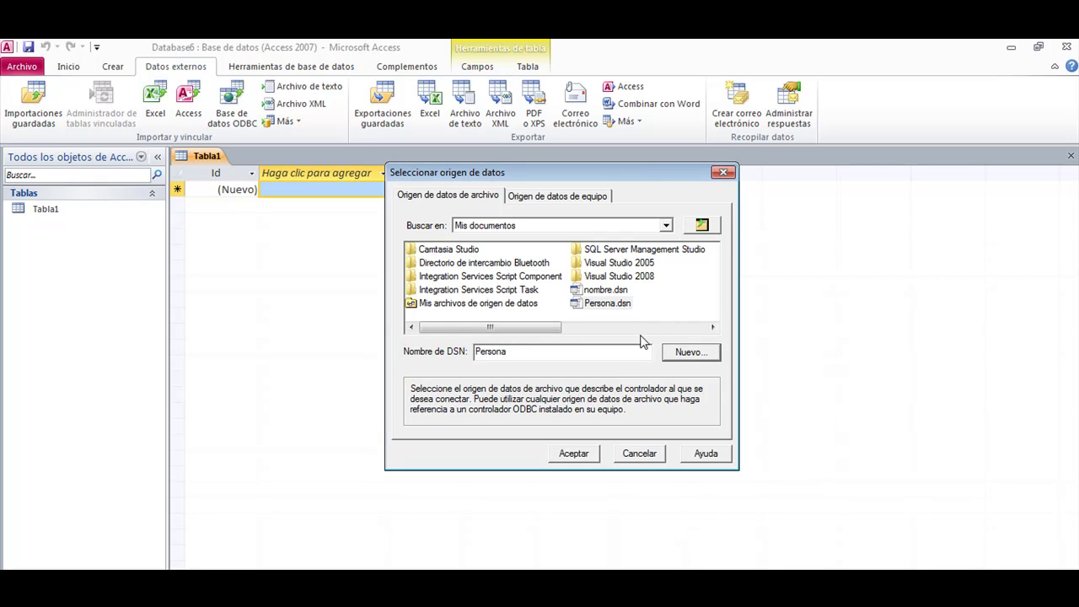
{"action": "left_click", "coordinate": [611, 303]}
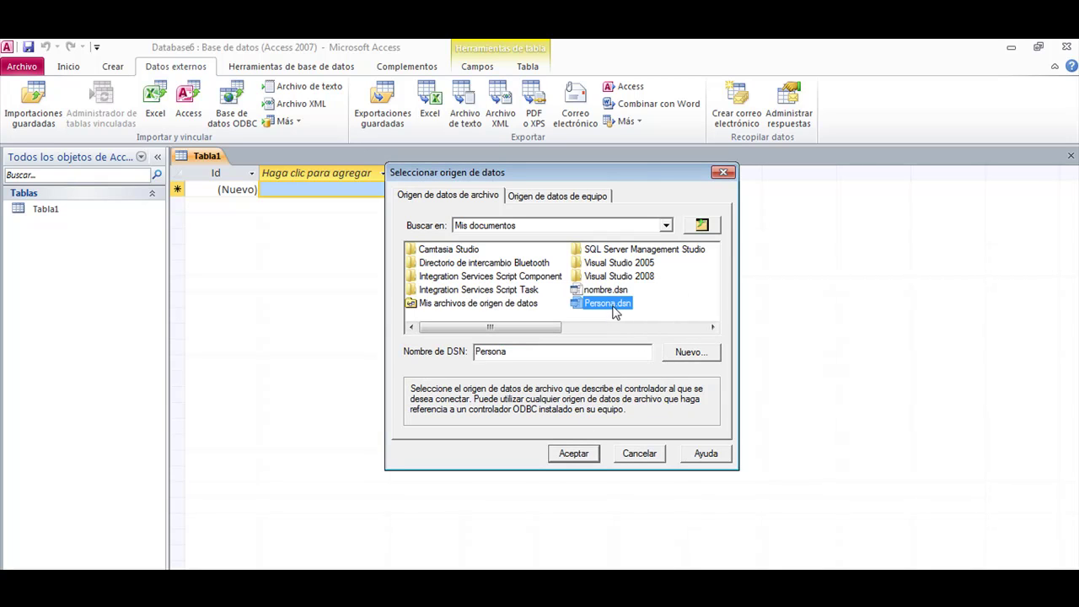
{"action": "left_click", "coordinate": [573, 454]}
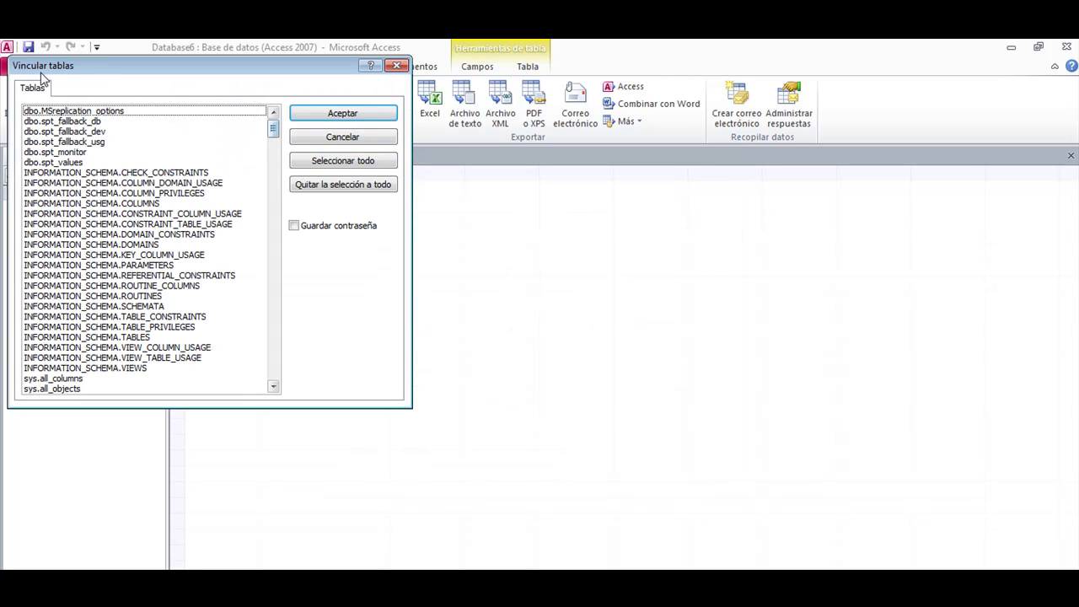
Step: Look through the tables offered for linking in search of the user's own tables, and cancel the linking
{"action": "left_click_drag", "start_coordinate": [74, 72], "coordinate": [365, 119]}
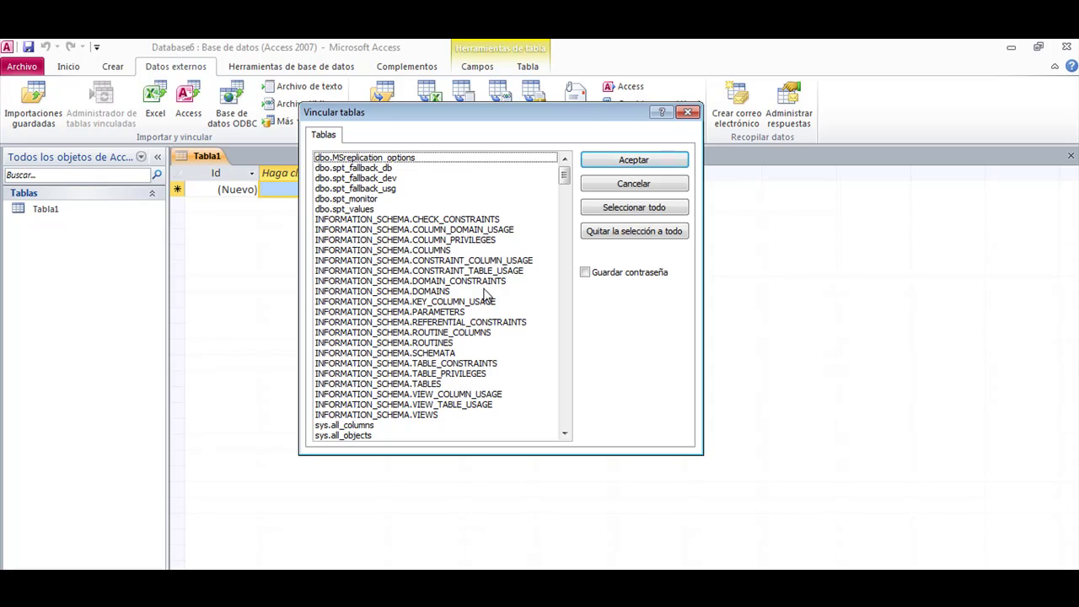
{"action": "left_click_drag", "start_coordinate": [564, 177], "coordinate": [524, 172]}
{"action": "scroll", "coordinate": [474, 182], "scroll_direction": "down", "scroll_amount": 8}
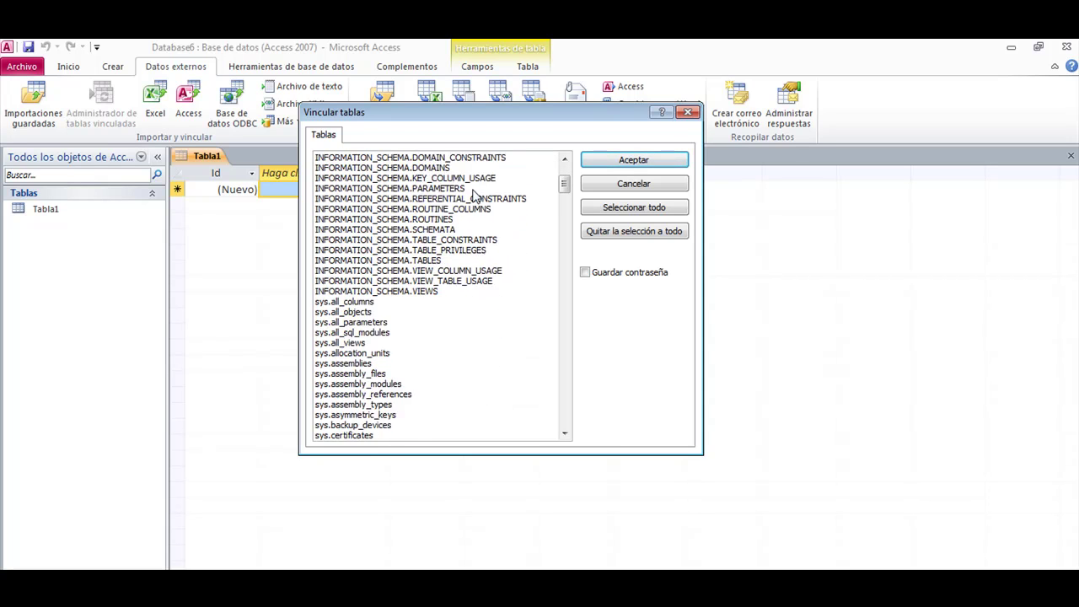
{"action": "scroll", "coordinate": [472, 200], "scroll_direction": "down", "scroll_amount": 20}
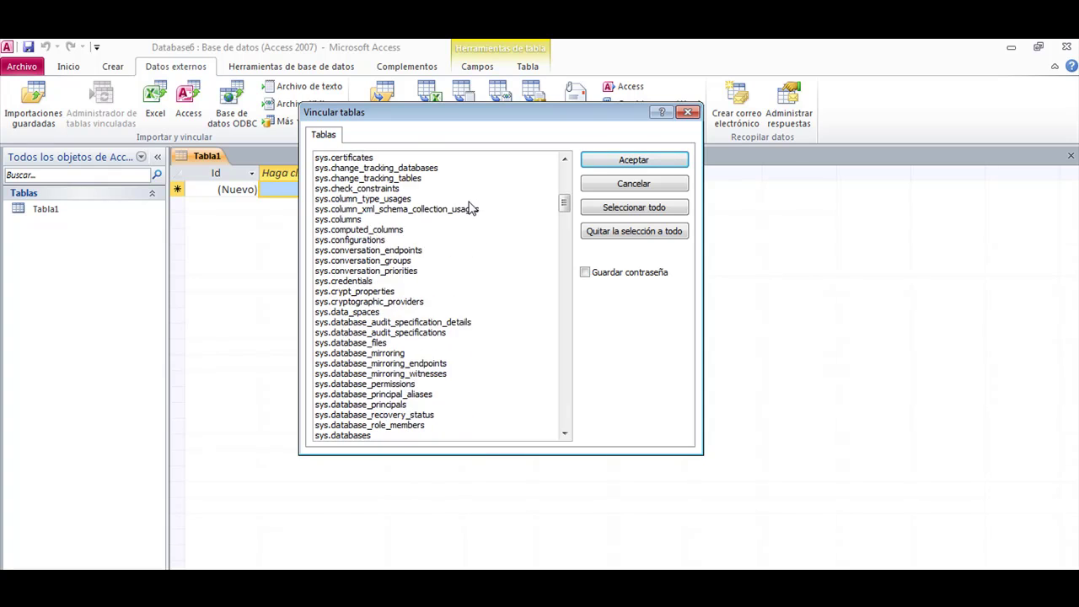
{"action": "scroll", "coordinate": [471, 229], "scroll_direction": "down", "scroll_amount": 15}
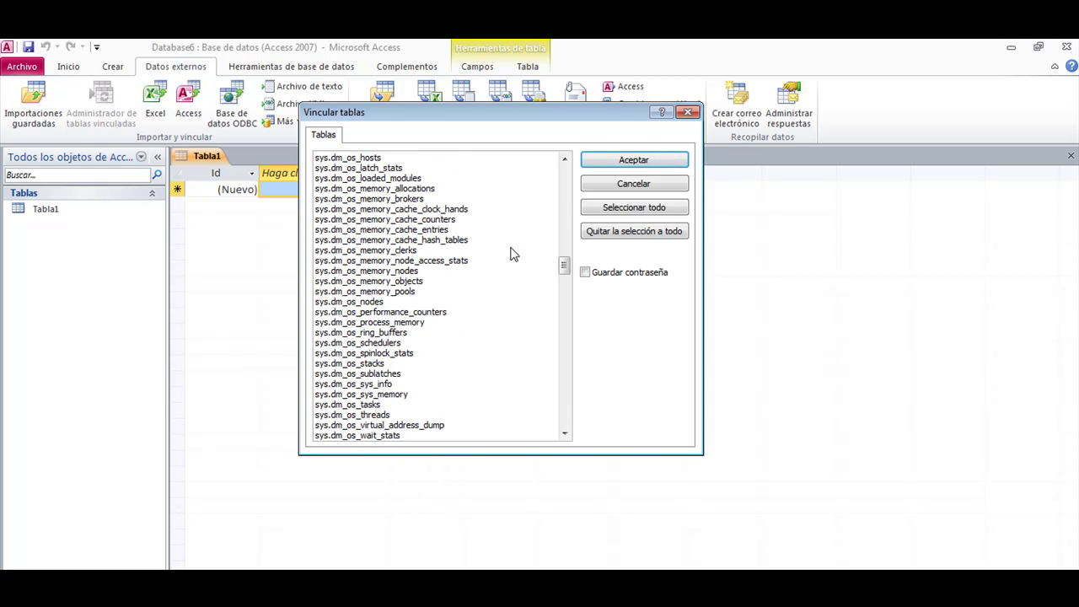
{"action": "left_click_drag", "start_coordinate": [567, 268], "coordinate": [569, 445]}
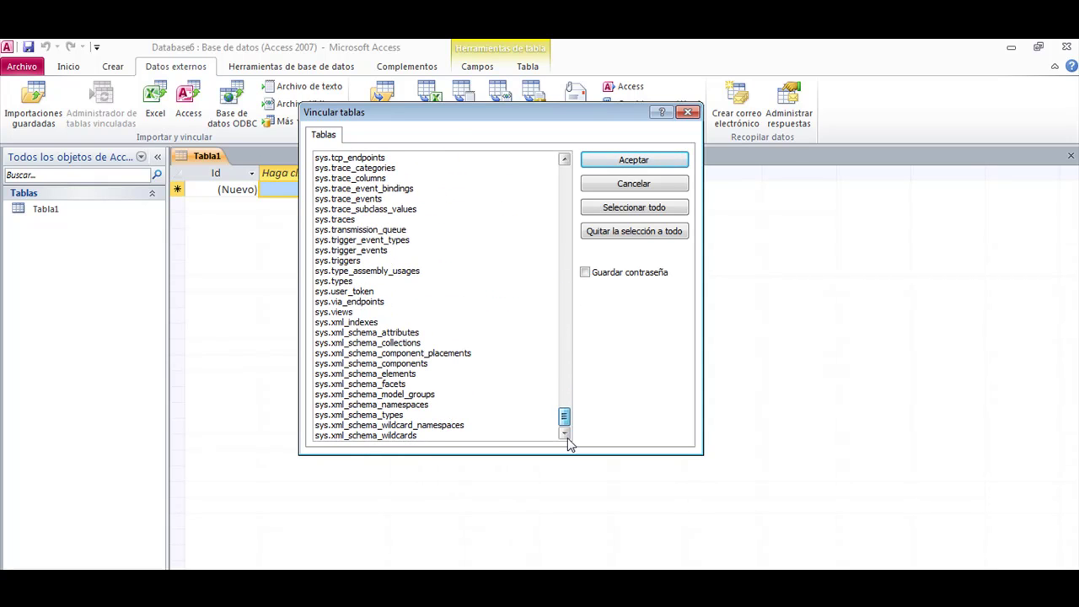
{"action": "left_click_drag", "start_coordinate": [564, 417], "coordinate": [554, 165]}
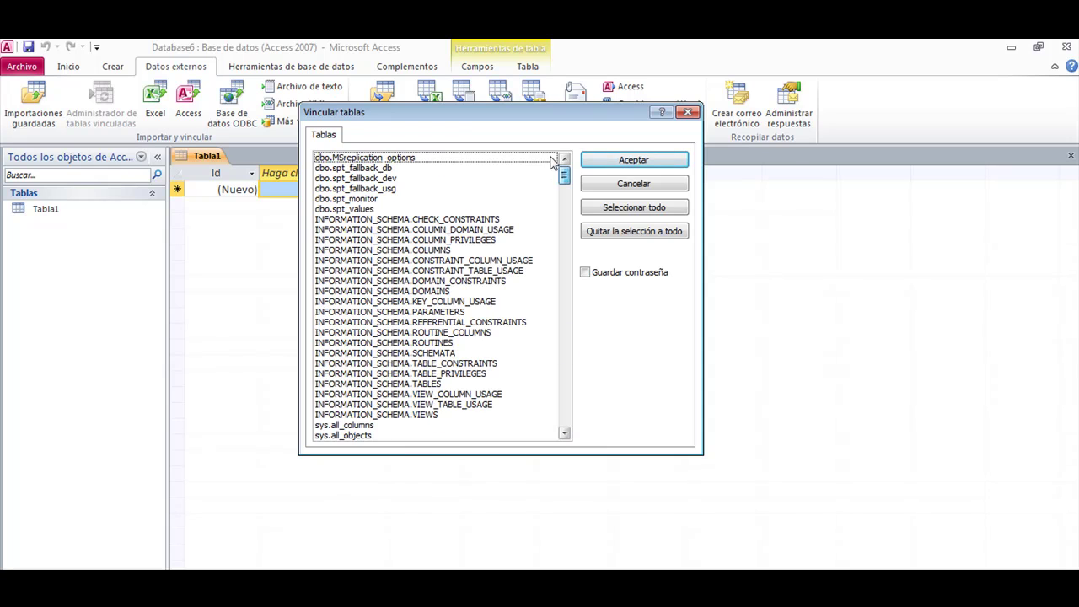
{"action": "left_click", "coordinate": [476, 159]}
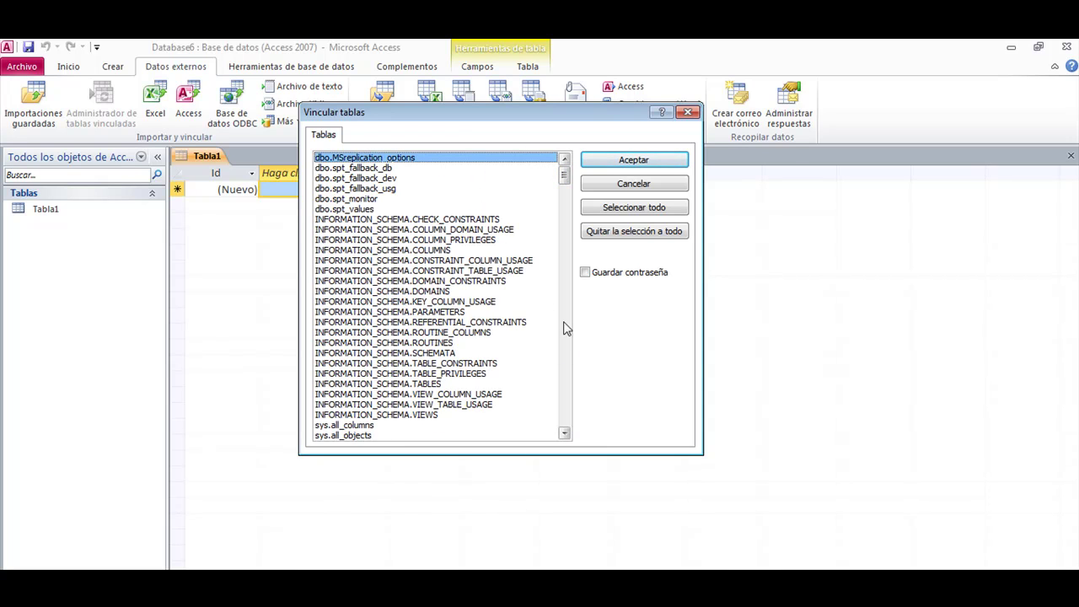
{"action": "left_click", "coordinate": [379, 425]}
{"action": "scroll", "coordinate": [394, 418], "scroll_direction": "down", "scroll_amount": 3}
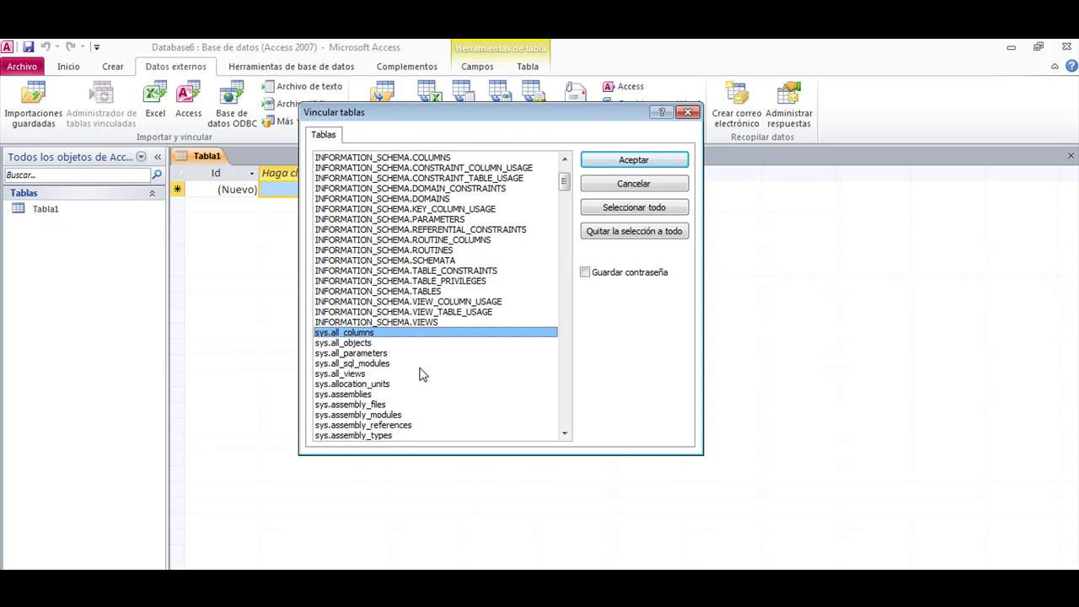
{"action": "scroll", "coordinate": [421, 375], "scroll_direction": "down", "scroll_amount": 6}
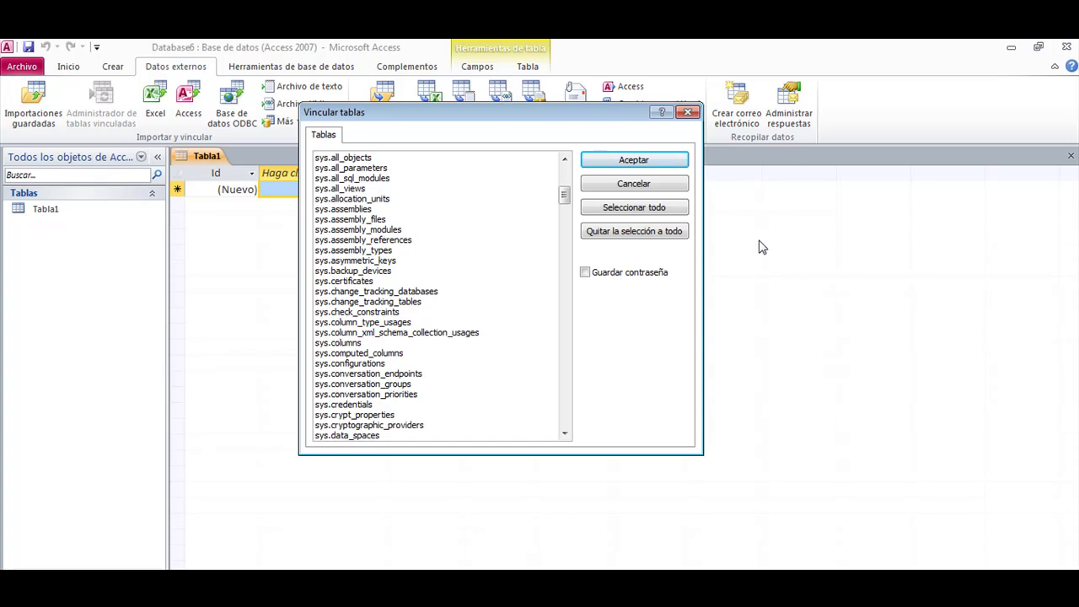
{"action": "left_click", "coordinate": [633, 183]}
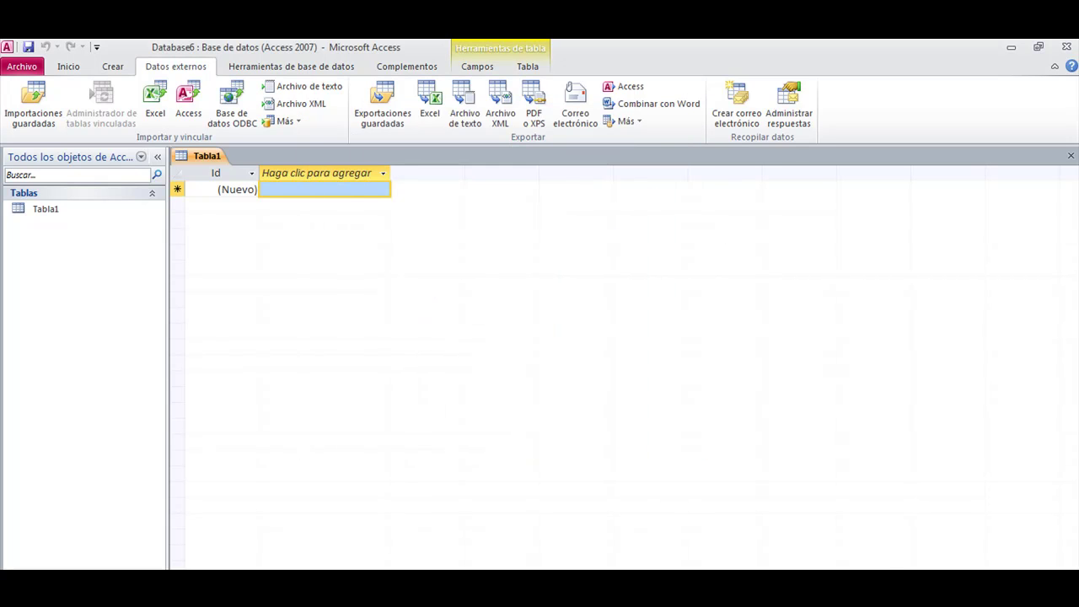
Step: Create the new blank database Database7
{"action": "left_click", "coordinate": [915, 561]}
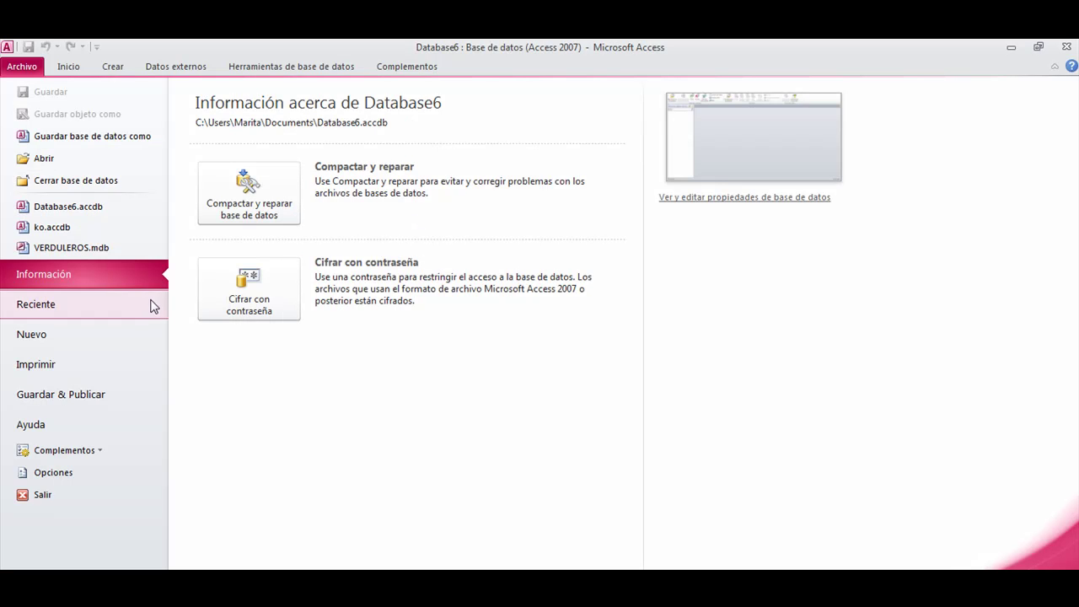
{"action": "left_click", "coordinate": [73, 334]}
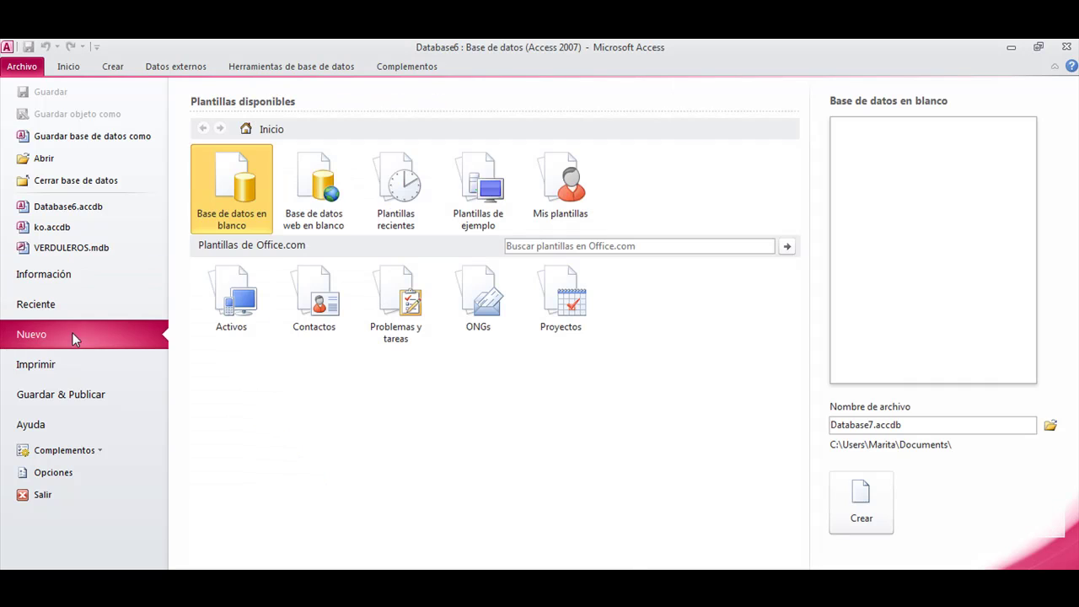
{"action": "double_click", "coordinate": [231, 217]}
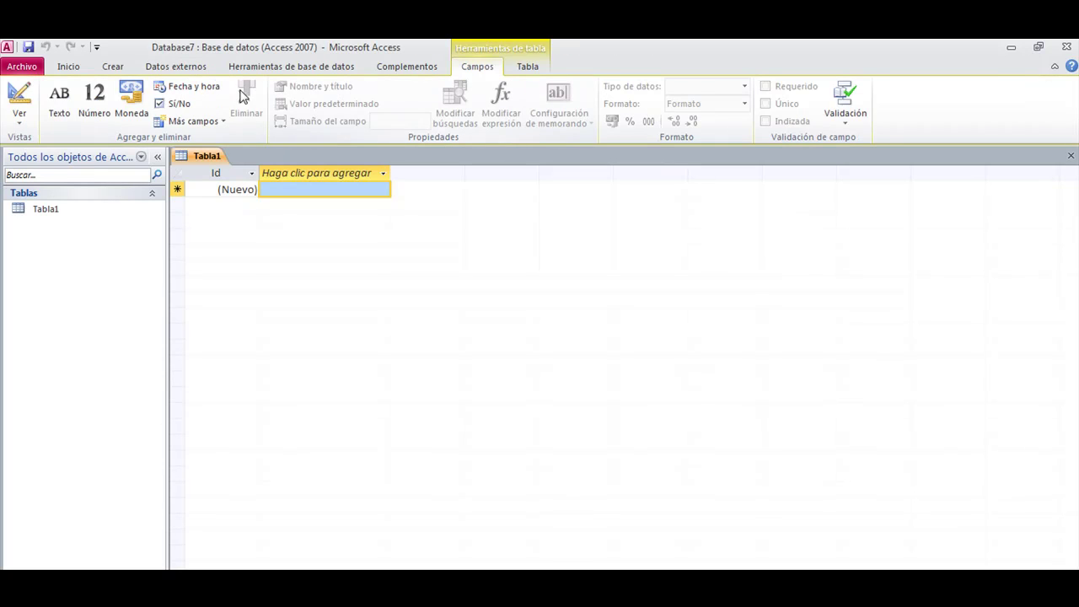
Step: Start getting external data from an ODBC database into Database7, choosing to link to the source with a linked table
{"action": "left_click", "coordinate": [187, 70]}
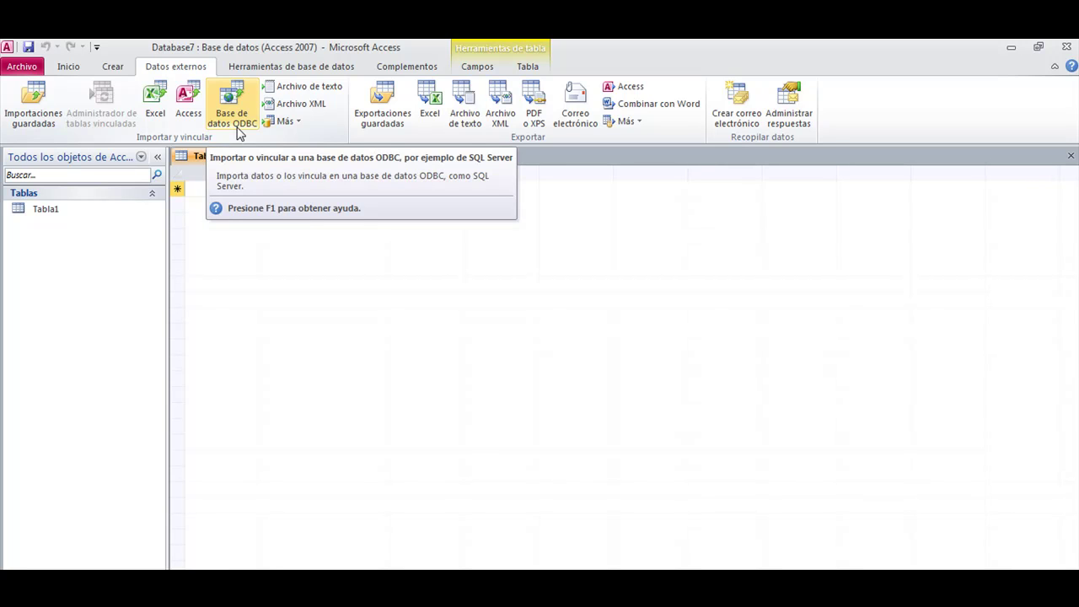
{"action": "left_click", "coordinate": [240, 132]}
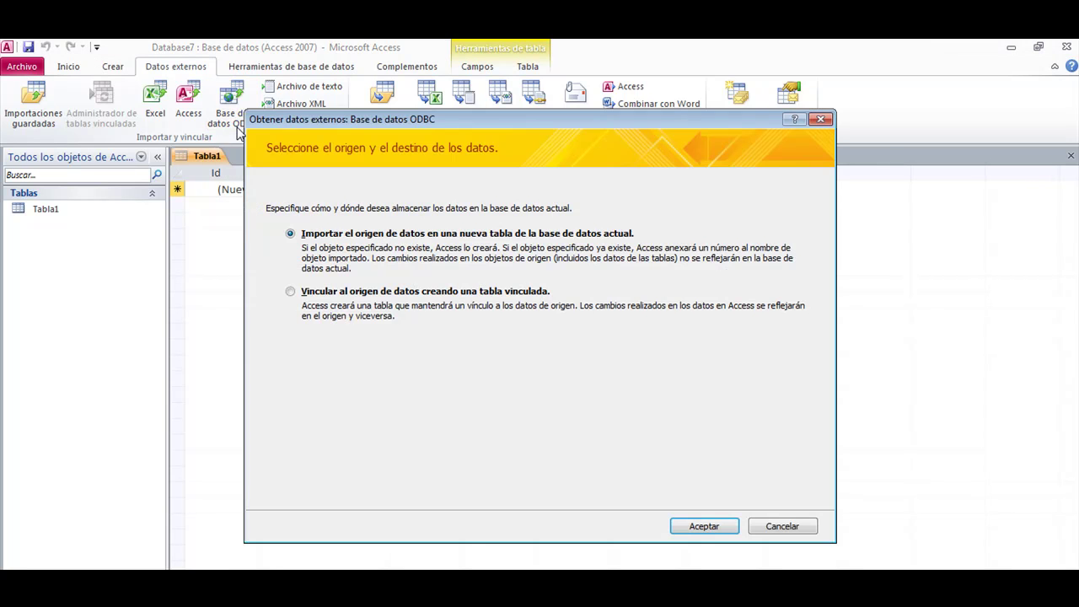
{"action": "left_click", "coordinate": [392, 295]}
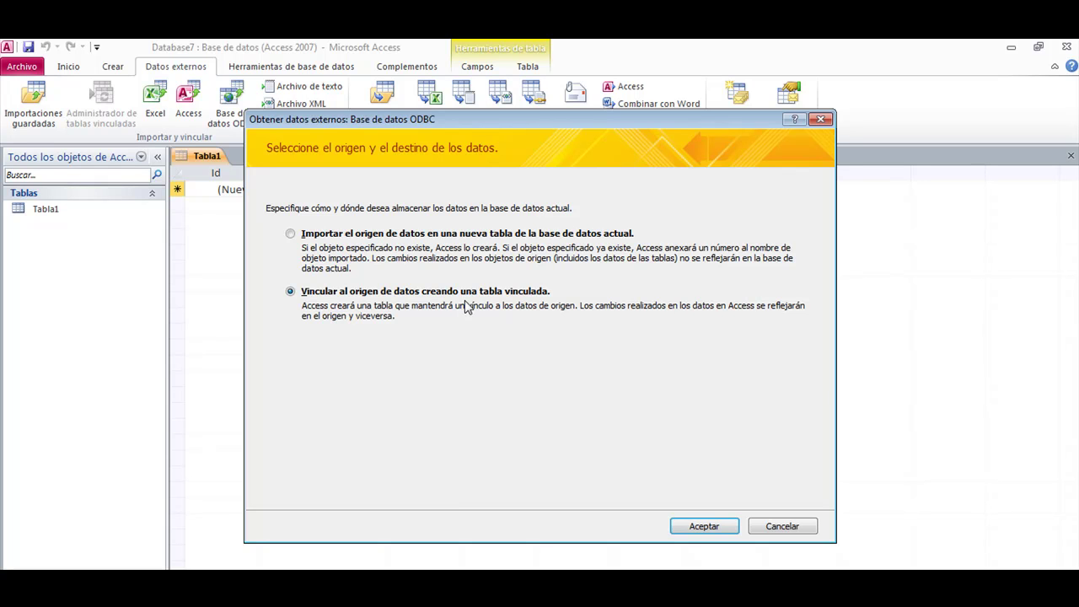
{"action": "left_click", "coordinate": [704, 526]}
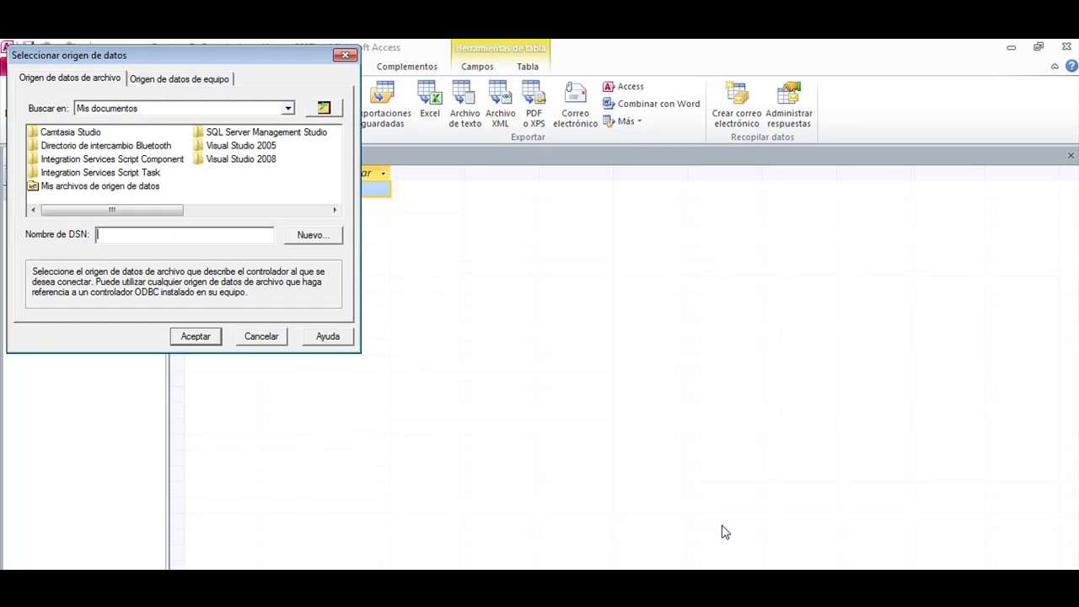
Step: Create a new file data source named Persona that uses the SQL Server driver
{"action": "left_click", "coordinate": [305, 235]}
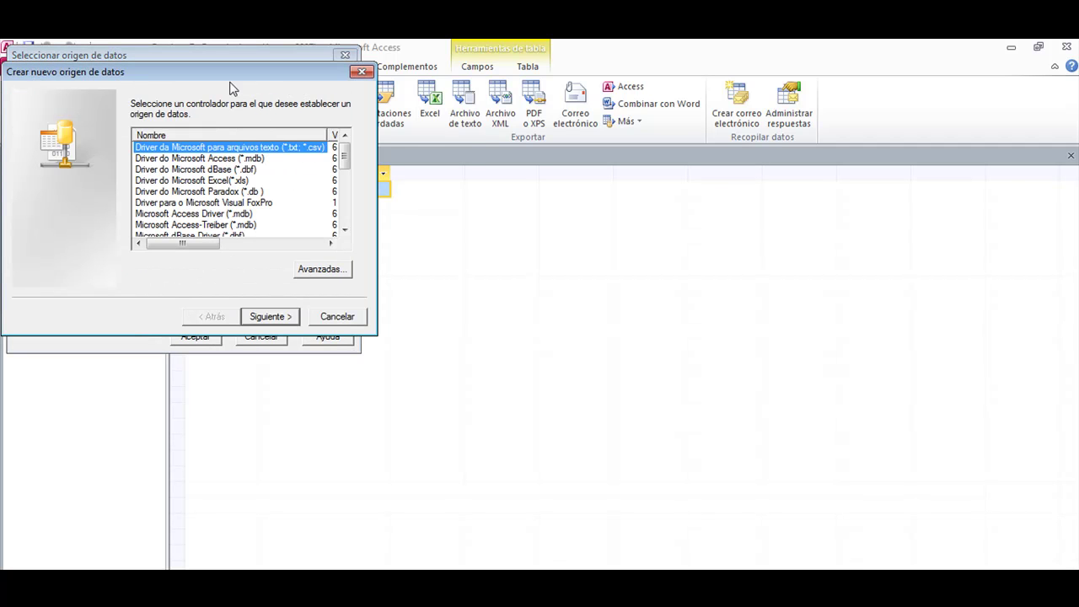
{"action": "left_click_drag", "start_coordinate": [223, 79], "coordinate": [591, 139]}
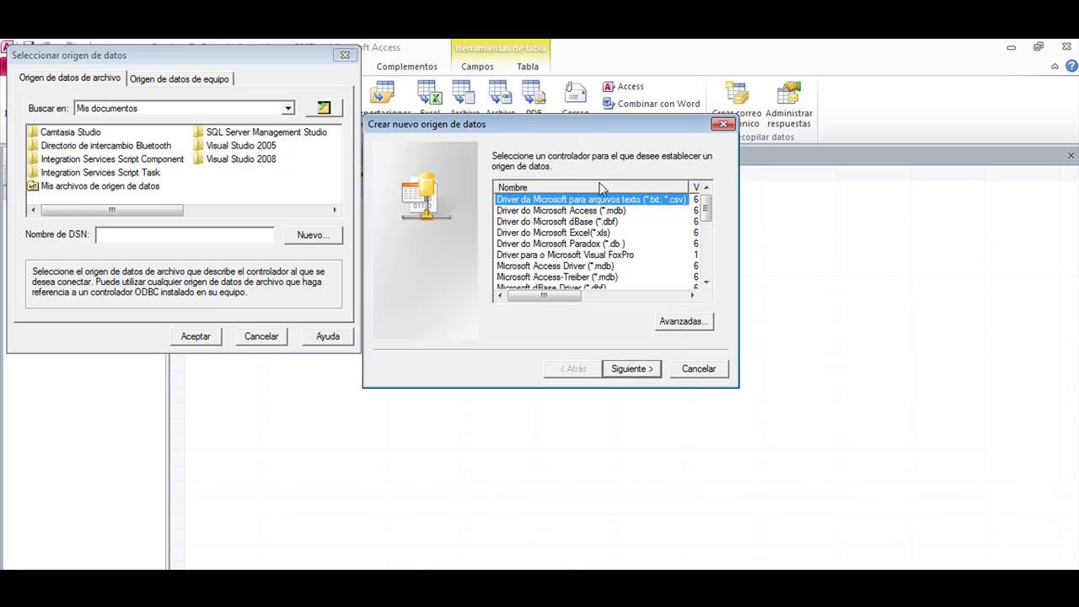
{"action": "left_click_drag", "start_coordinate": [706, 209], "coordinate": [722, 296]}
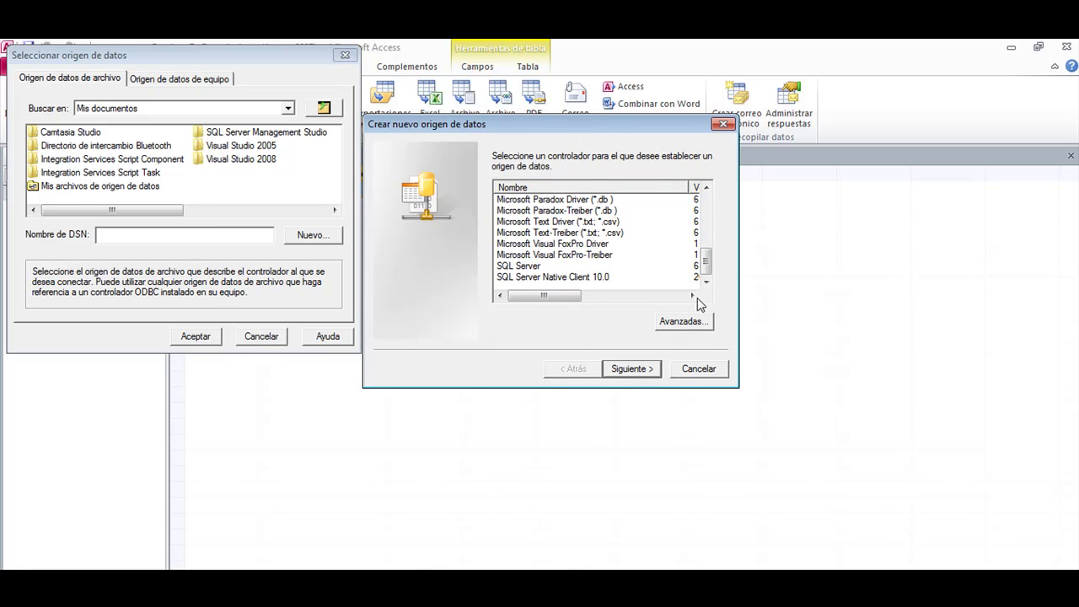
{"action": "left_click", "coordinate": [528, 266]}
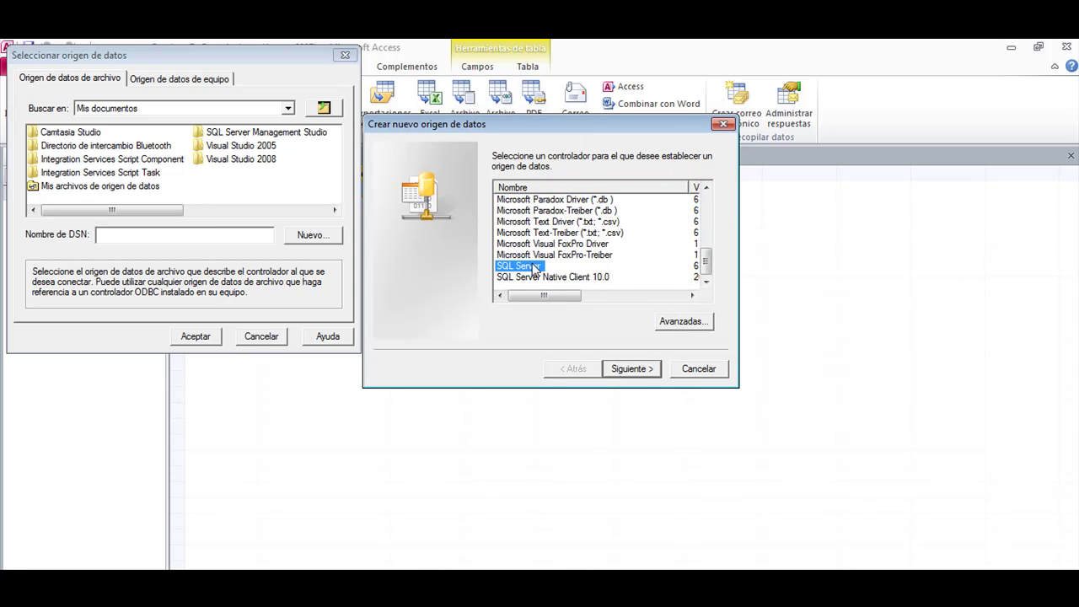
{"action": "left_click", "coordinate": [632, 370]}
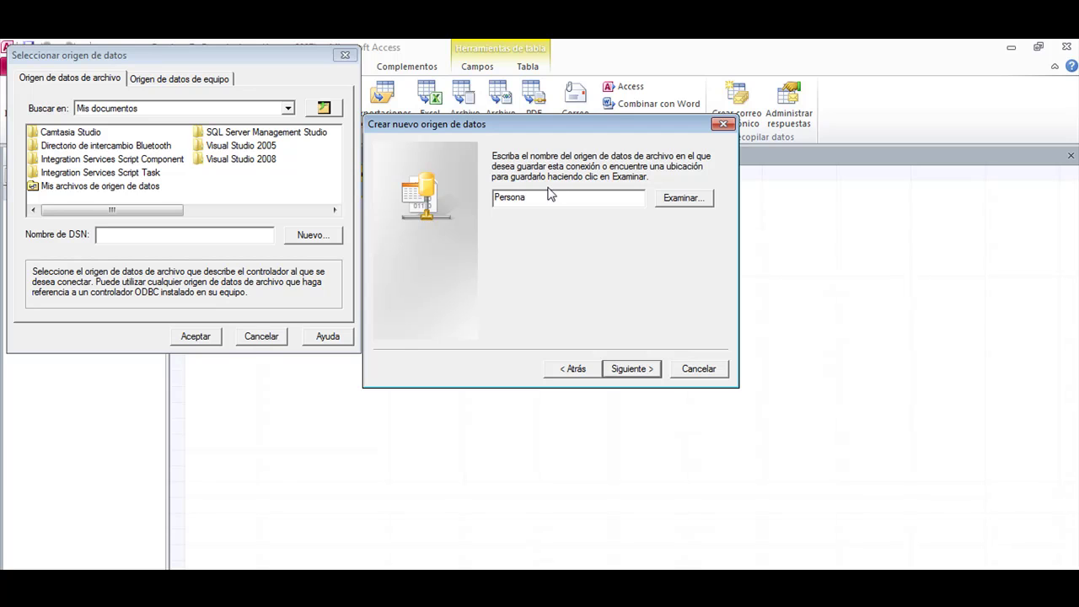
{"action": "left_click", "coordinate": [632, 370]}
{"action": "left_click", "coordinate": [631, 369]}
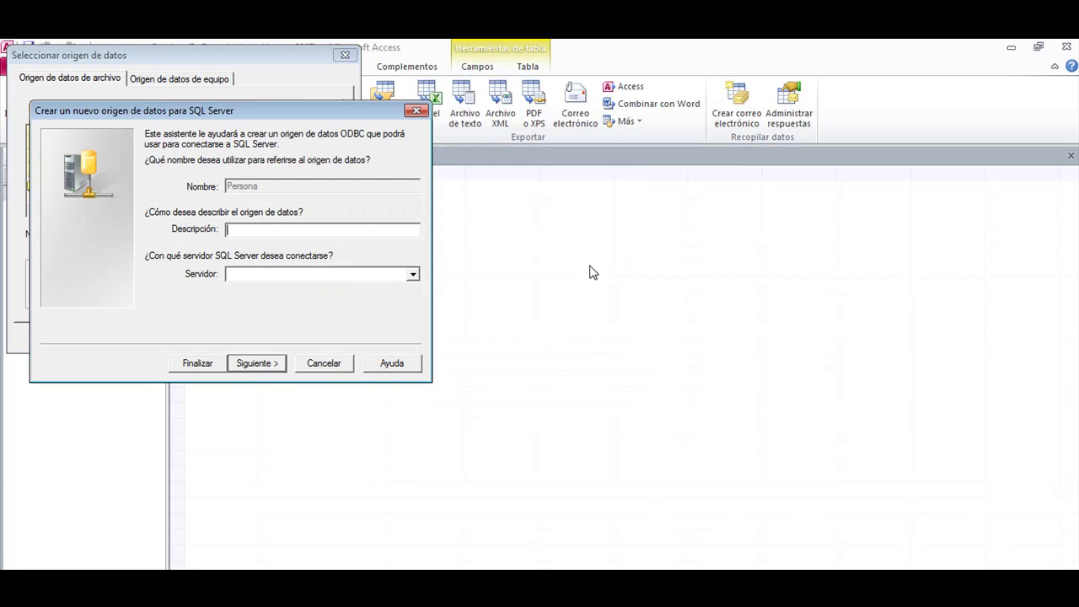
Step: Set Marita-PC as the data source's SQL Server, without a description, and keep Windows NT authentication
{"action": "type", "text": "Marita-PC"}
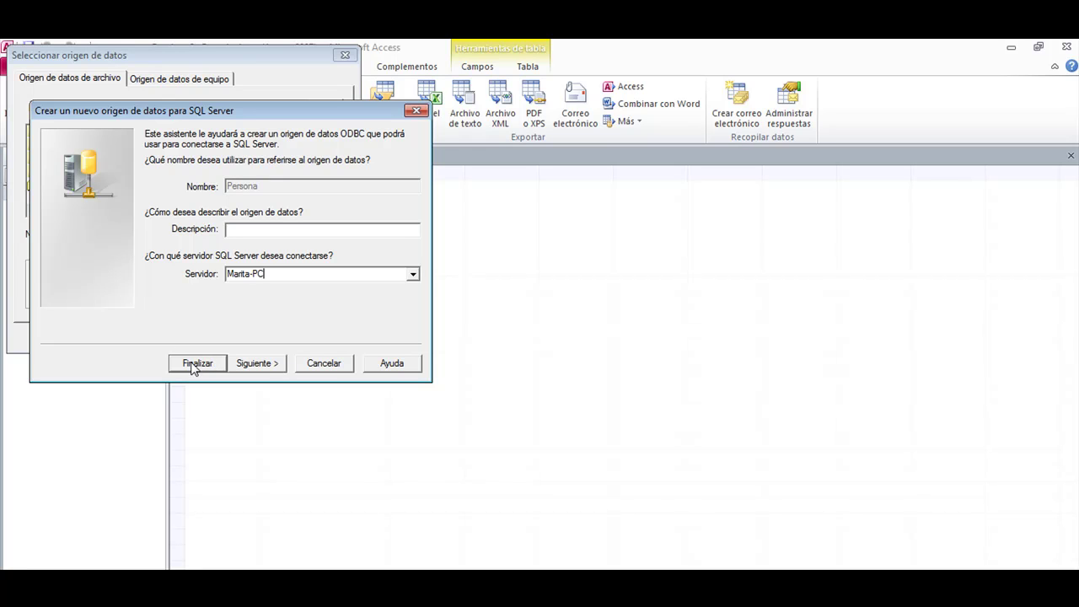
{"action": "left_click", "coordinate": [270, 374]}
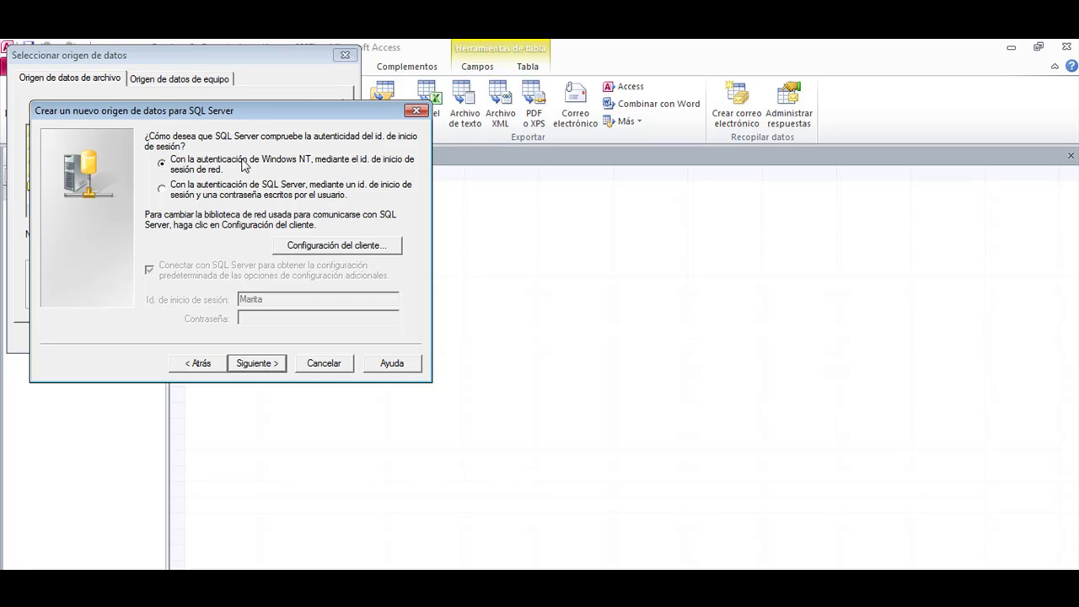
{"action": "left_click", "coordinate": [258, 364]}
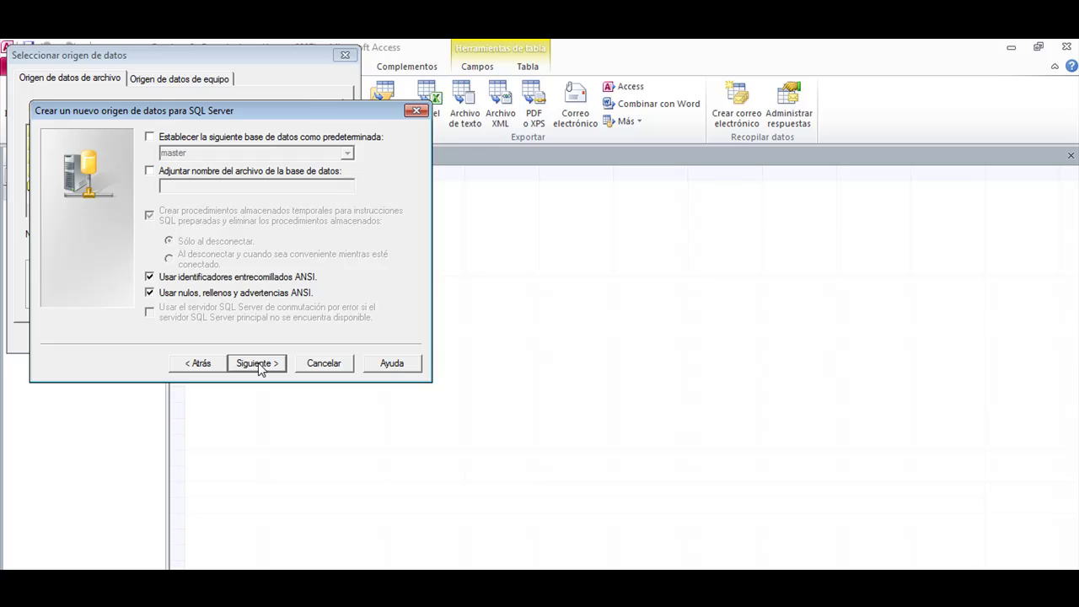
Step: Set escuela as the default database of the data source and keep the ANSI options
{"action": "left_click", "coordinate": [221, 139]}
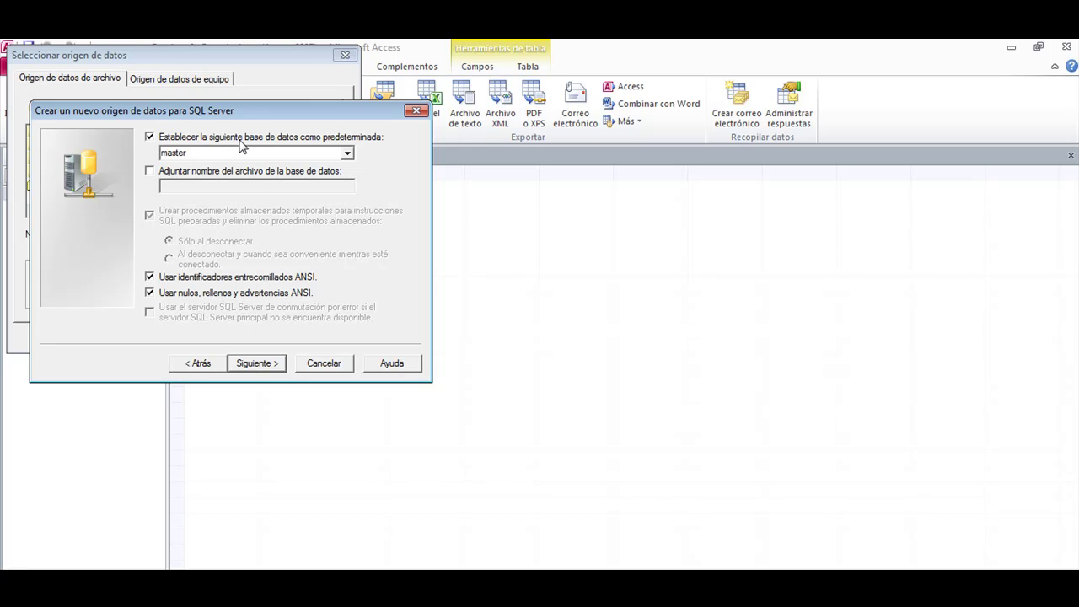
{"action": "left_click", "coordinate": [347, 154]}
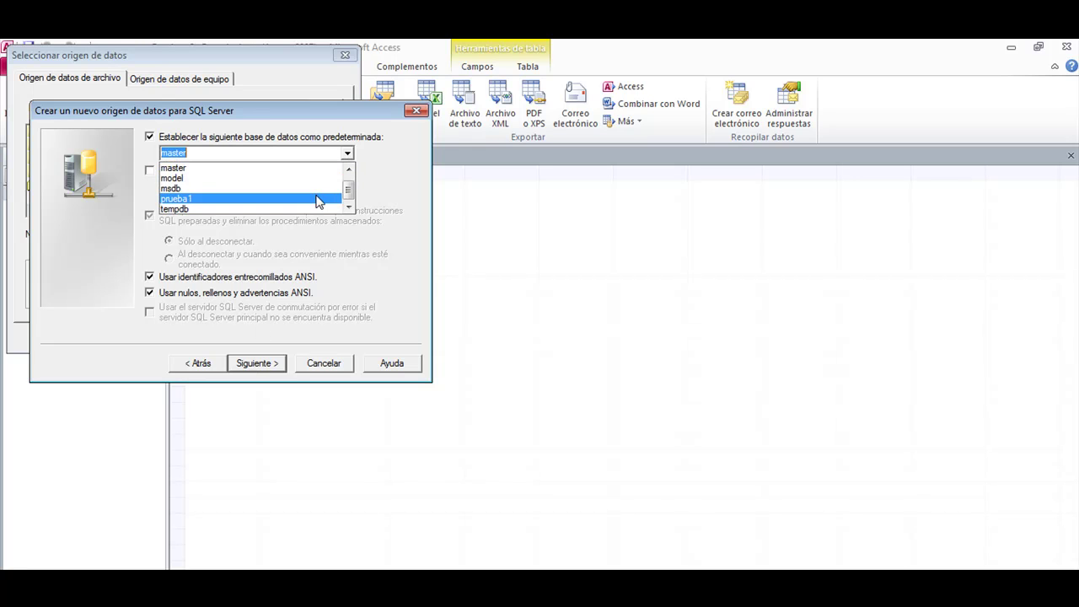
{"action": "scroll", "coordinate": [337, 200], "scroll_direction": "up", "scroll_amount": 1}
{"action": "left_click", "coordinate": [253, 168]}
{"action": "left_click", "coordinate": [263, 366]}
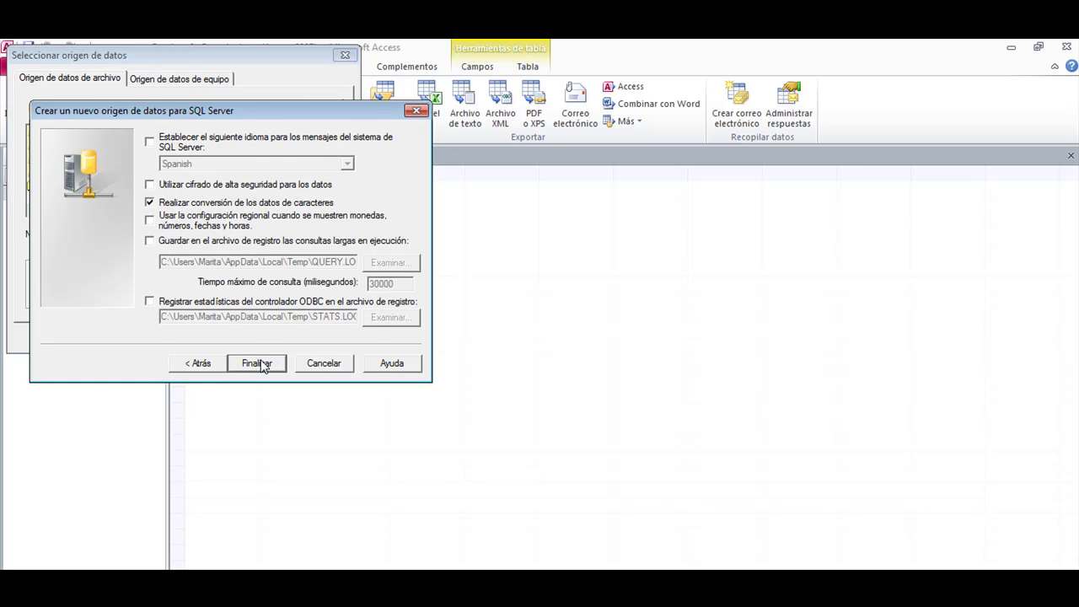
Step: Finish and test the data source, overwrite the existing Persona file DSN, and use Persona.dsn as the source for linking tables
{"action": "left_click", "coordinate": [257, 363]}
{"action": "left_click", "coordinate": [214, 373]}
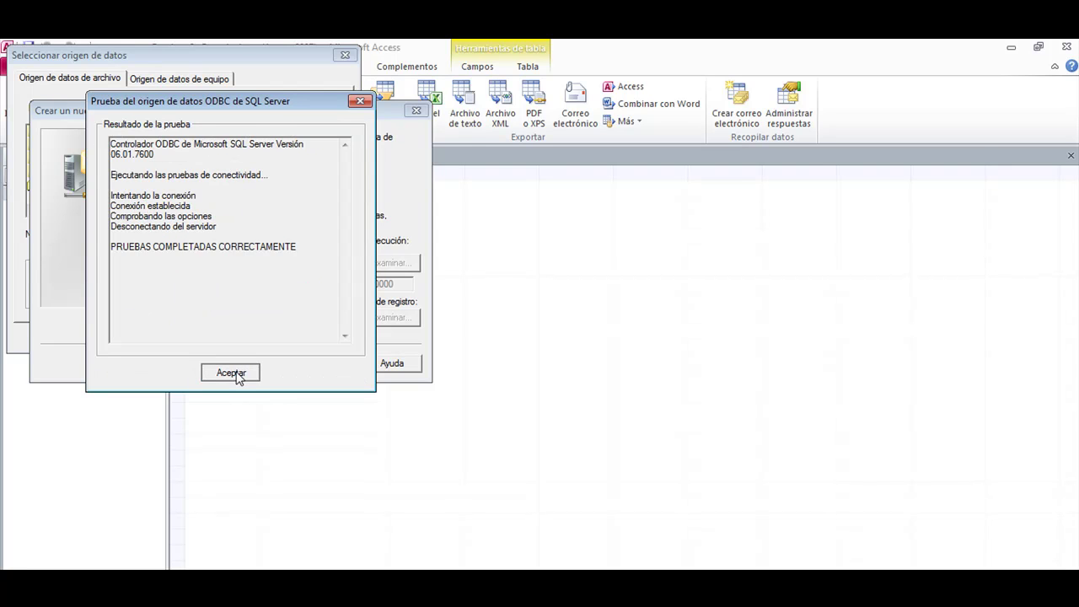
{"action": "left_click", "coordinate": [233, 373]}
{"action": "left_click", "coordinate": [280, 379]}
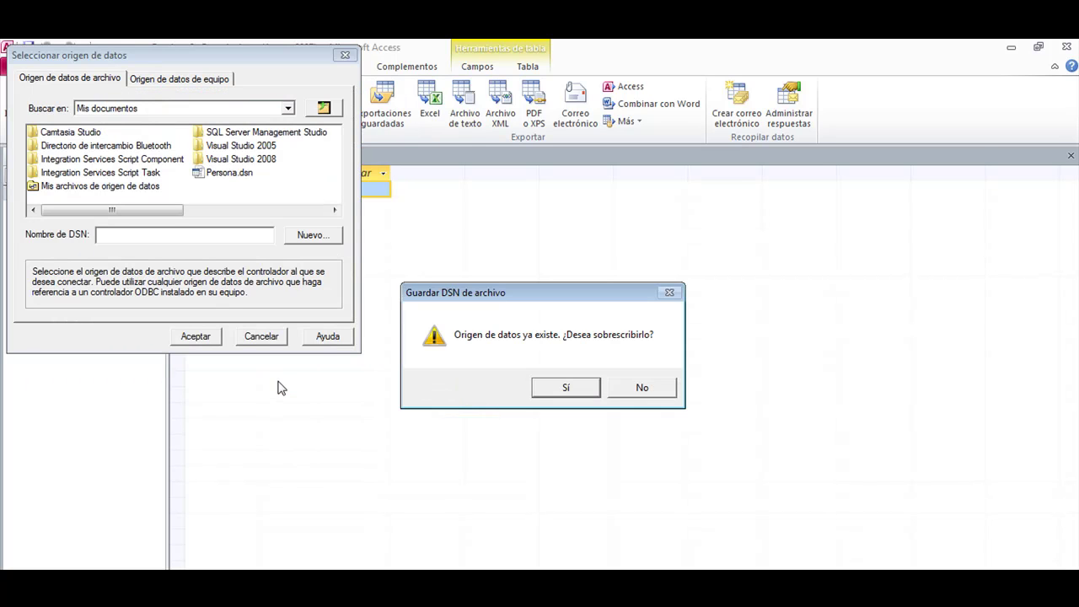
{"action": "left_click", "coordinate": [581, 393]}
{"action": "left_click", "coordinate": [195, 337]}
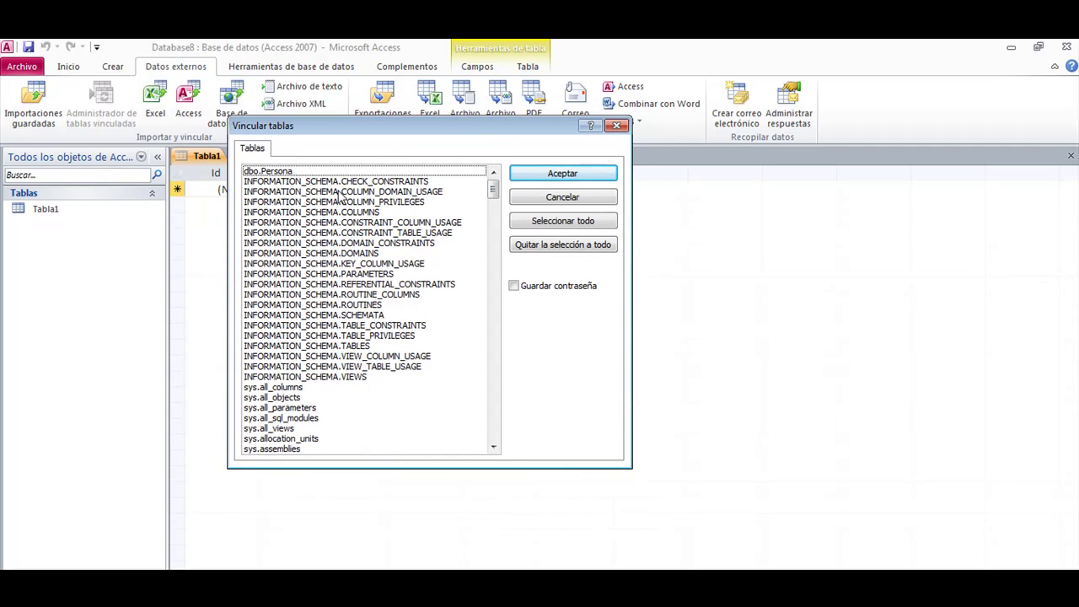
Step: Link the dbo.Persona table with idpersona as its unique record identifier, and open the linked table to view its records
{"action": "left_click", "coordinate": [288, 174]}
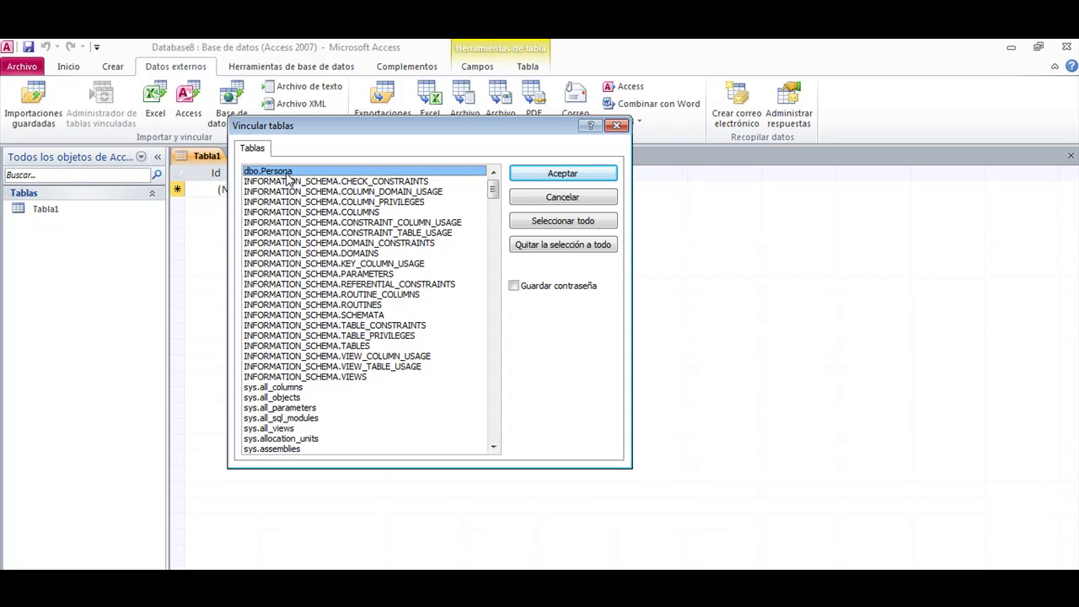
{"action": "left_click", "coordinate": [288, 175]}
{"action": "left_click", "coordinate": [287, 173]}
{"action": "left_click", "coordinate": [516, 175]}
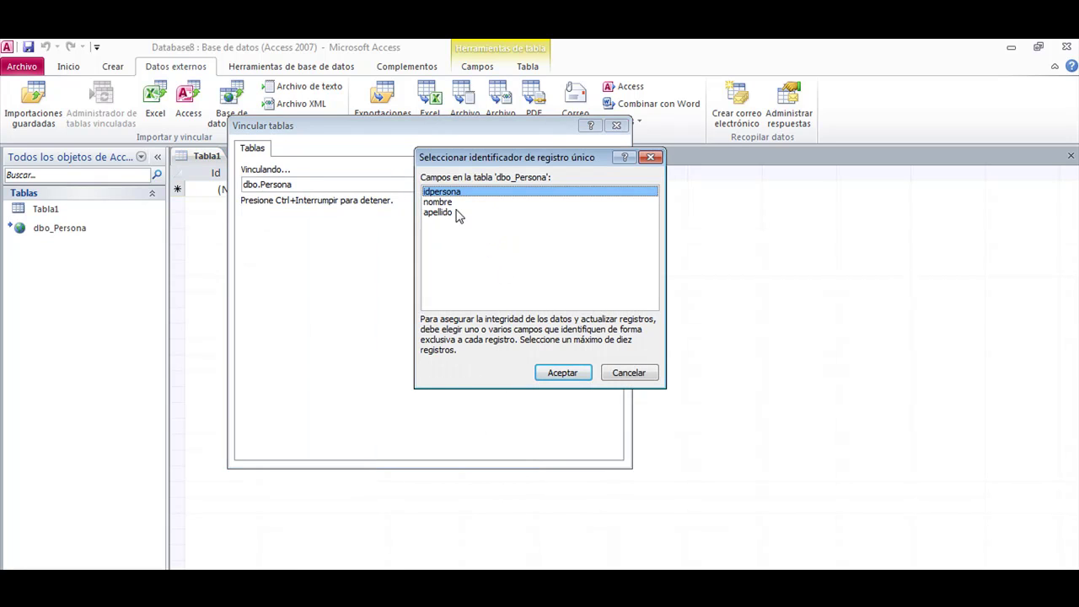
{"action": "key", "text": "Return"}
{"action": "double_click", "coordinate": [64, 229]}
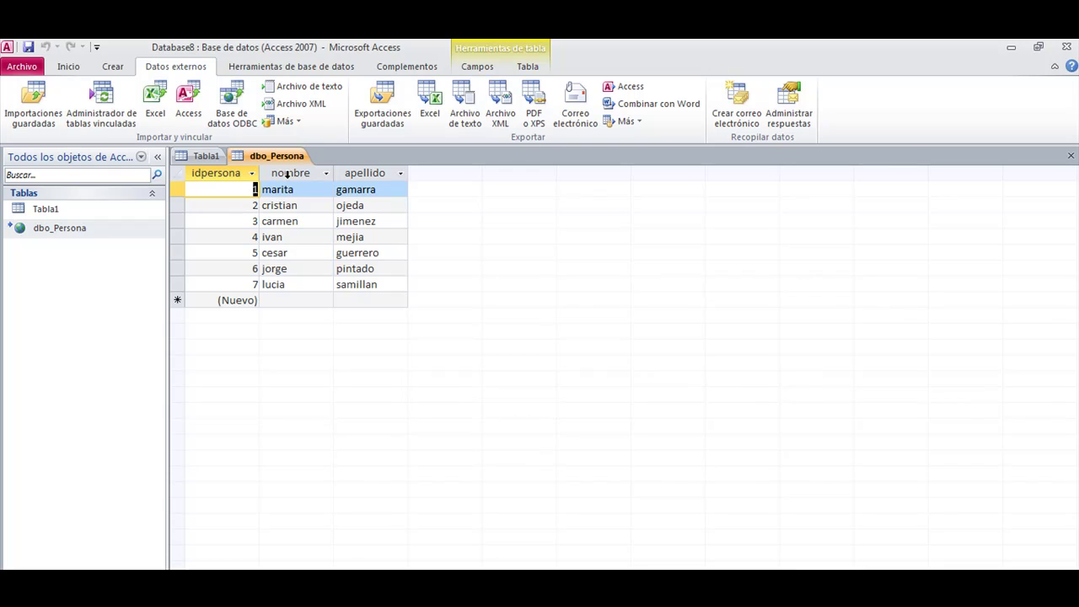
{"action": "left_click", "coordinate": [390, 270]}
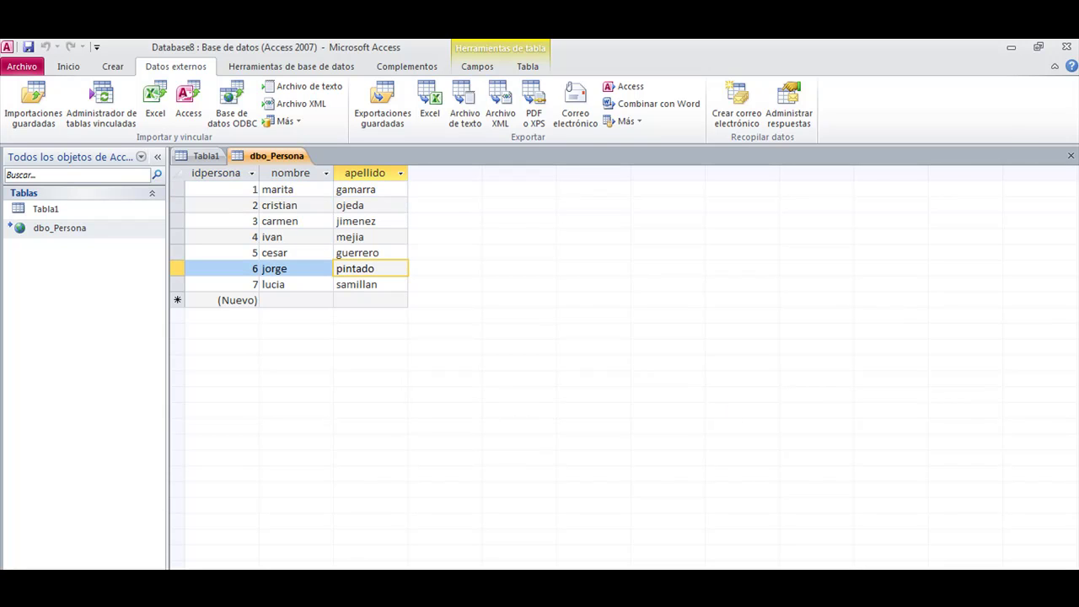
Step: Switch to the blank Excel workbook Libro1 and start importing external data from SQL Server
{"action": "left_click_drag", "start_coordinate": [569, 94], "coordinate": [426, 40]}
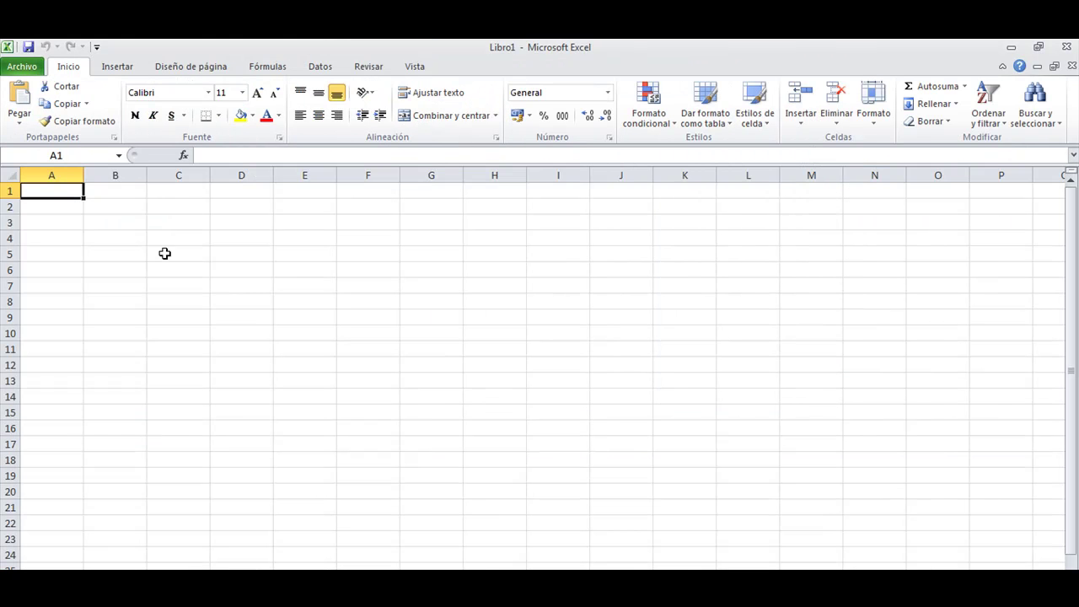
{"action": "left_click", "coordinate": [200, 268]}
{"action": "left_click", "coordinate": [87, 221]}
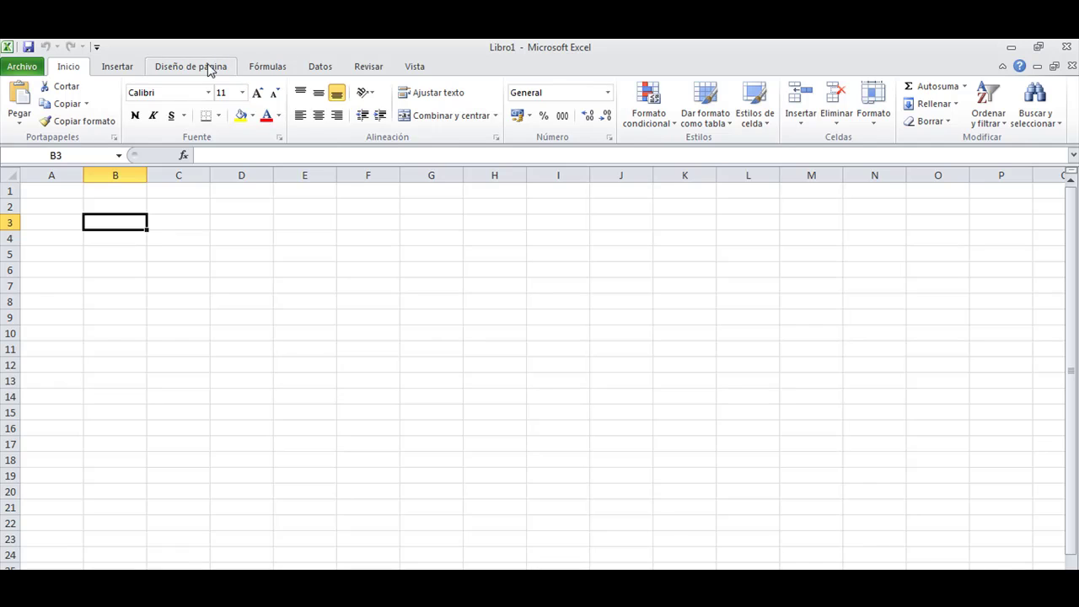
{"action": "left_click", "coordinate": [314, 66]}
{"action": "left_click", "coordinate": [123, 118]}
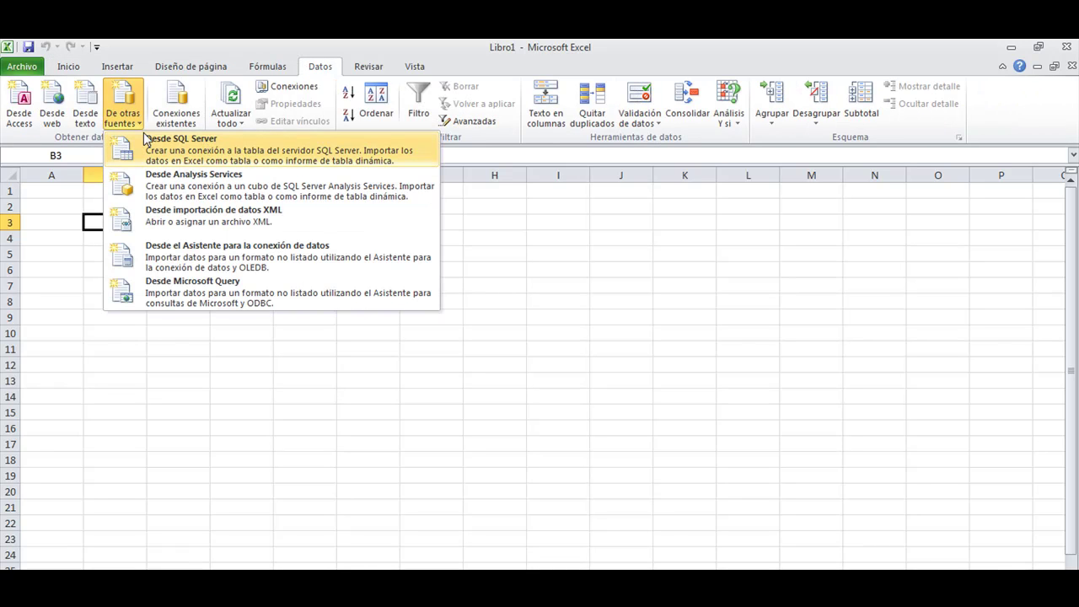
{"action": "left_click", "coordinate": [207, 159]}
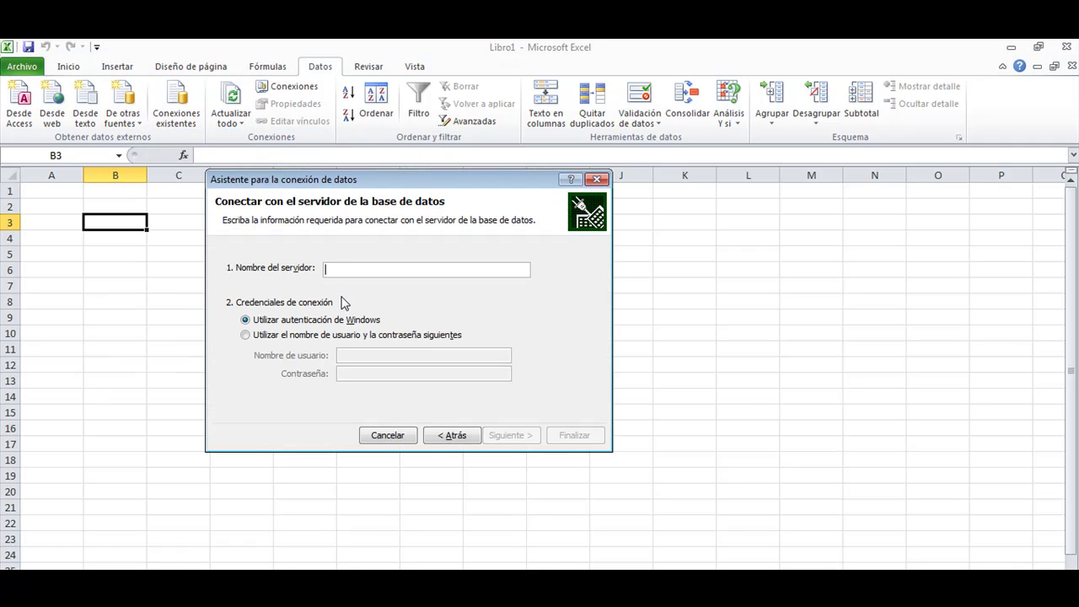
Step: Connect to the database server Marita-PC using Windows authentication
{"action": "left_click", "coordinate": [341, 274]}
{"action": "type", "text": "Marita-PC"}
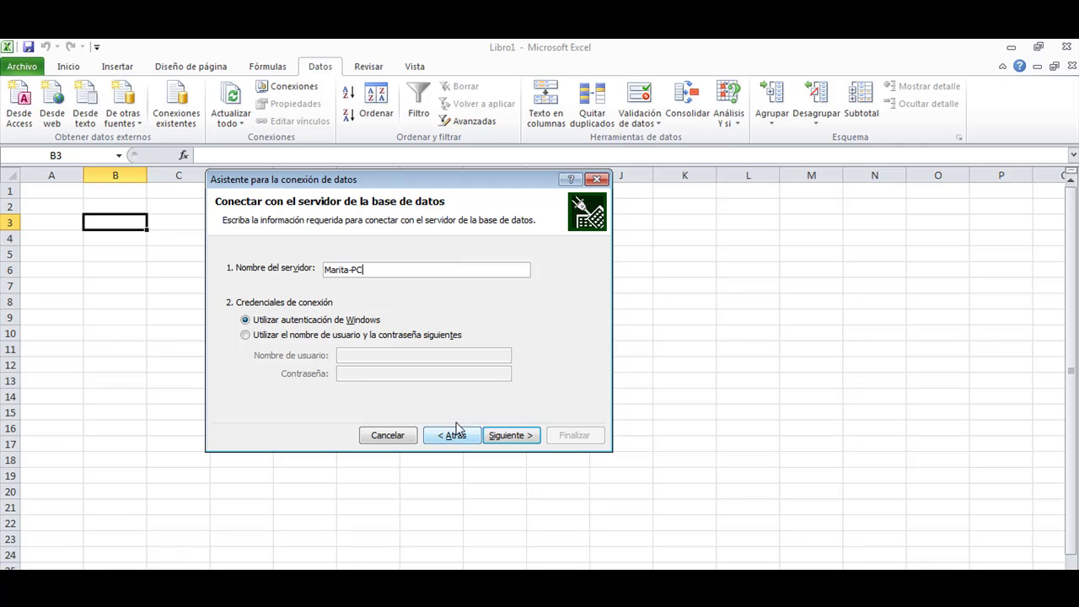
{"action": "left_click", "coordinate": [517, 436]}
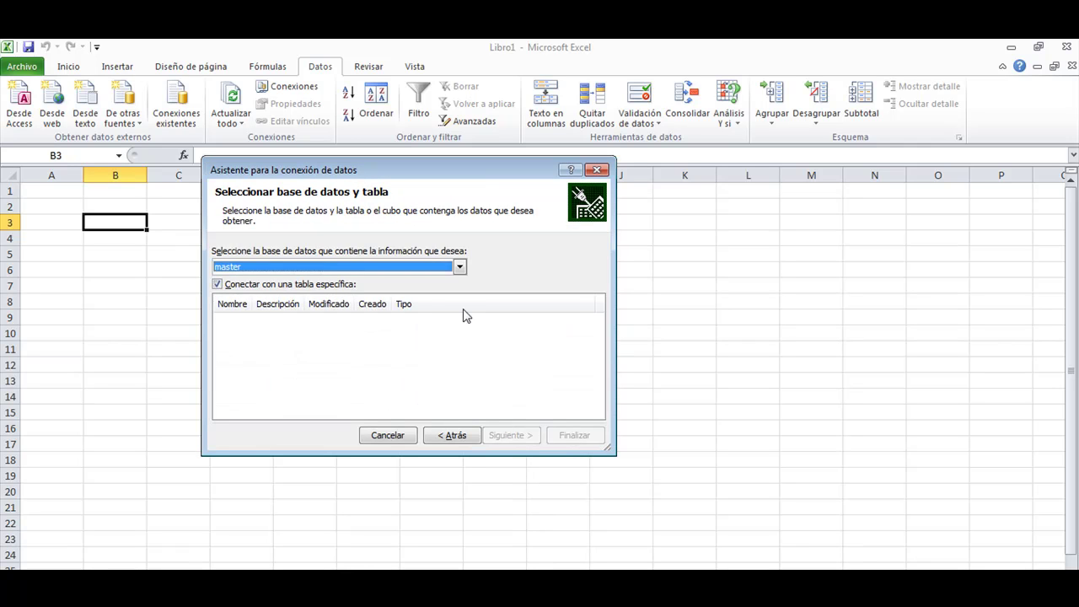
Step: Choose the Persona table of the escuela database and finish the data connection with the default file name
{"action": "left_click", "coordinate": [457, 269]}
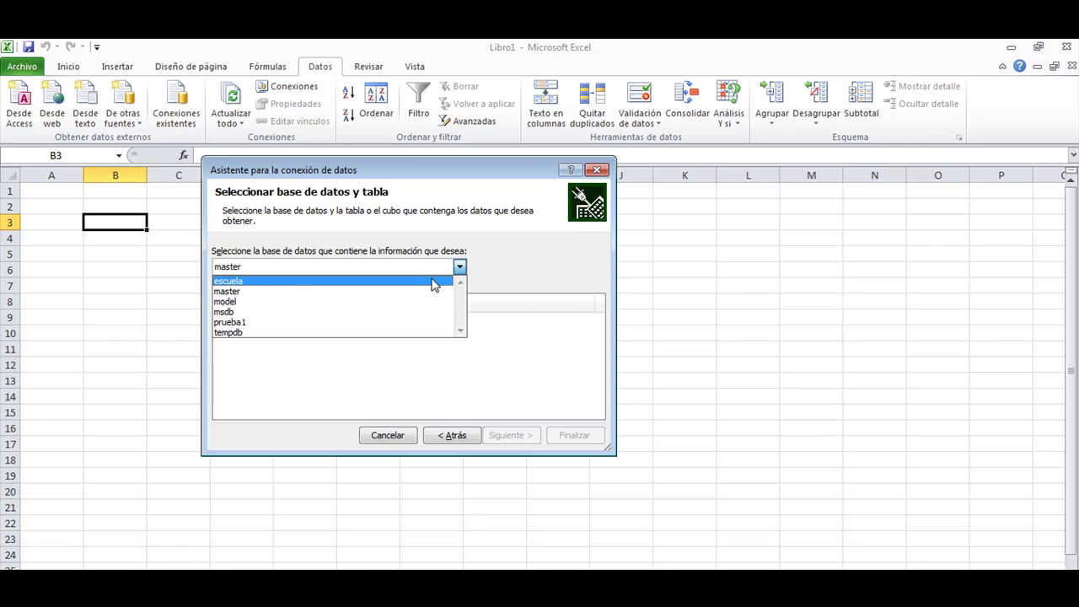
{"action": "left_click", "coordinate": [433, 284]}
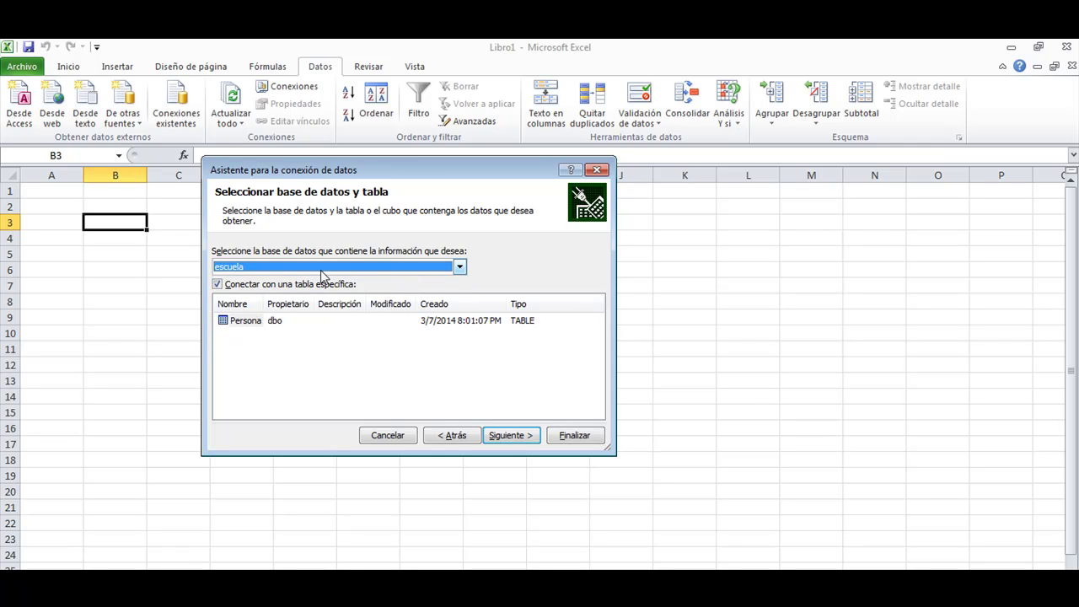
{"action": "left_click", "coordinate": [255, 325]}
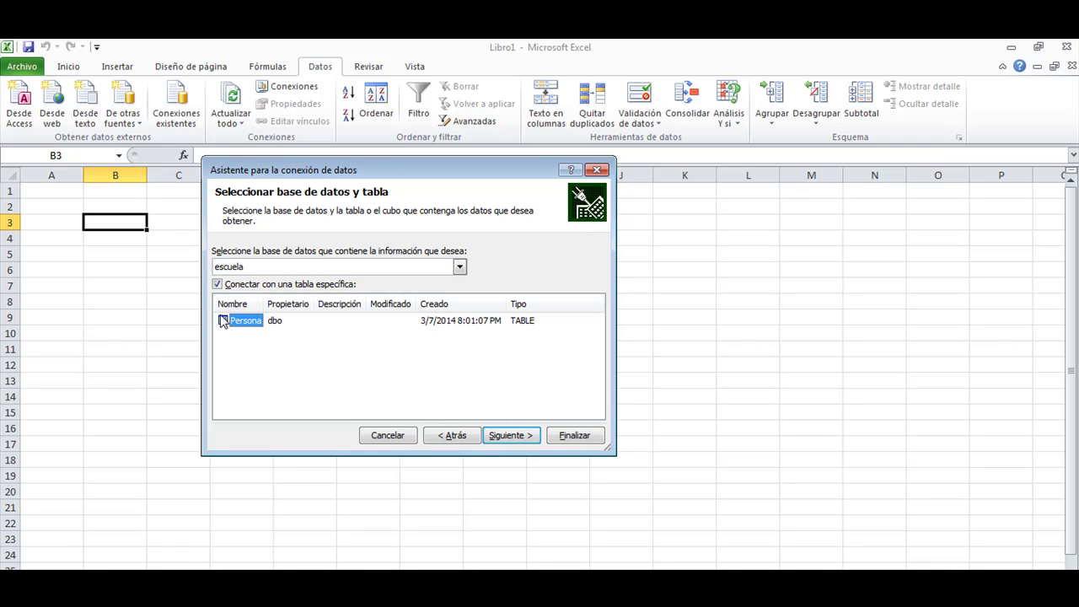
{"action": "left_click", "coordinate": [497, 435]}
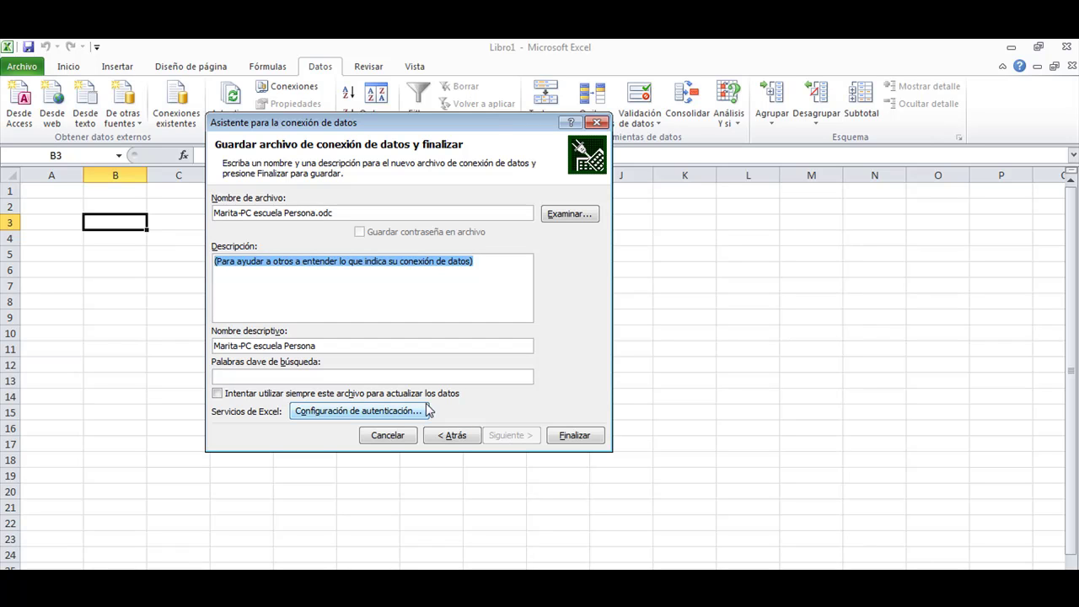
{"action": "left_click", "coordinate": [559, 436]}
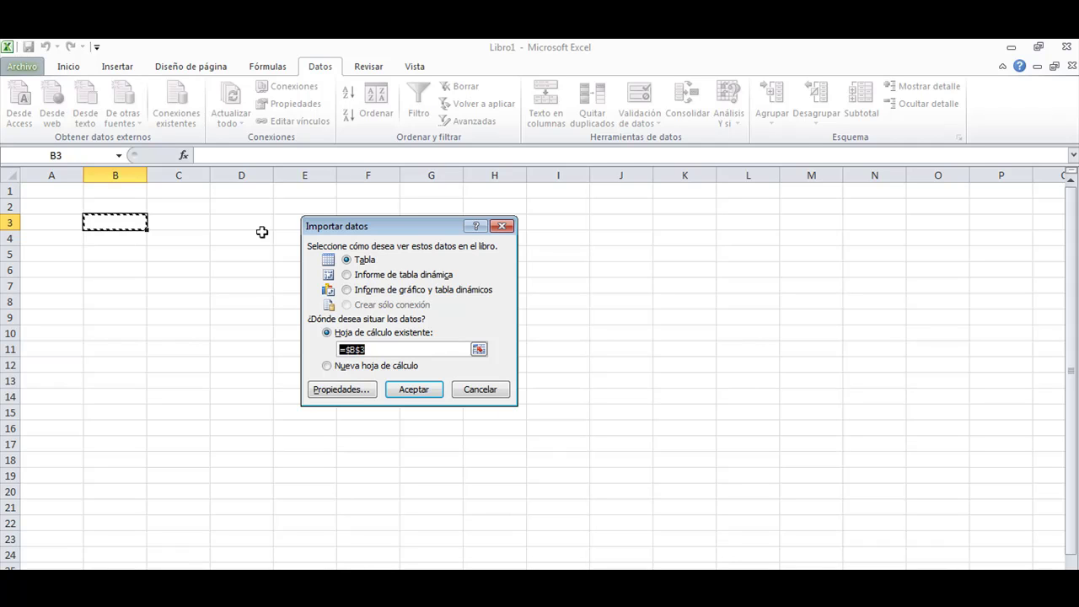
Step: Import the data as a table into the existing worksheet, starting at cell A1
{"action": "left_click_drag", "start_coordinate": [403, 227], "coordinate": [567, 211]}
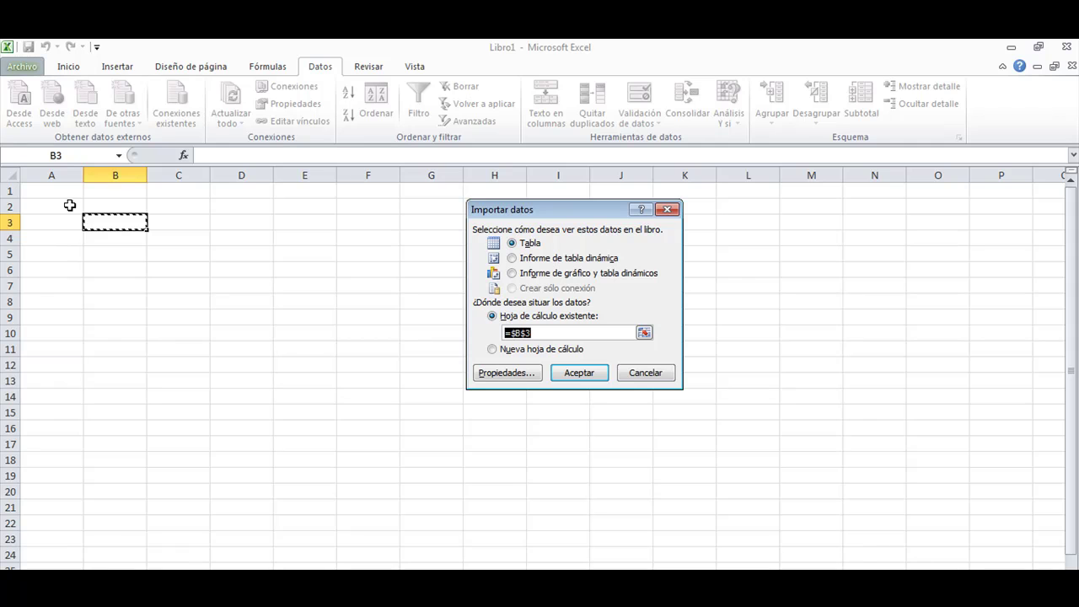
{"action": "left_click_drag", "start_coordinate": [73, 192], "coordinate": [171, 289]}
{"action": "left_click", "coordinate": [579, 378]}
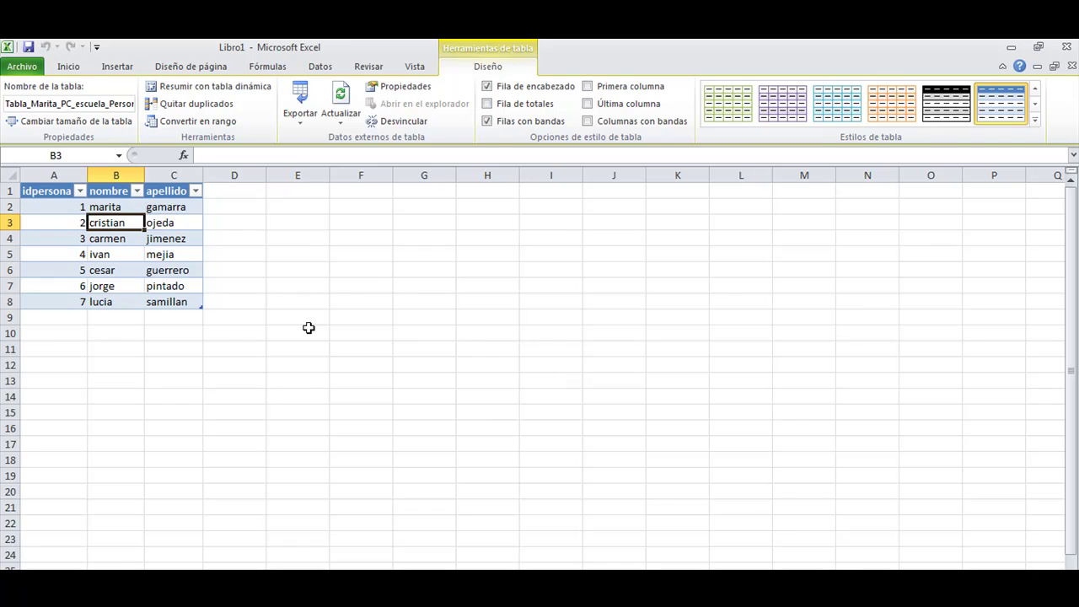
{"action": "left_click", "coordinate": [191, 237]}
{"action": "left_click", "coordinate": [149, 301]}
{"action": "left_click", "coordinate": [53, 285]}
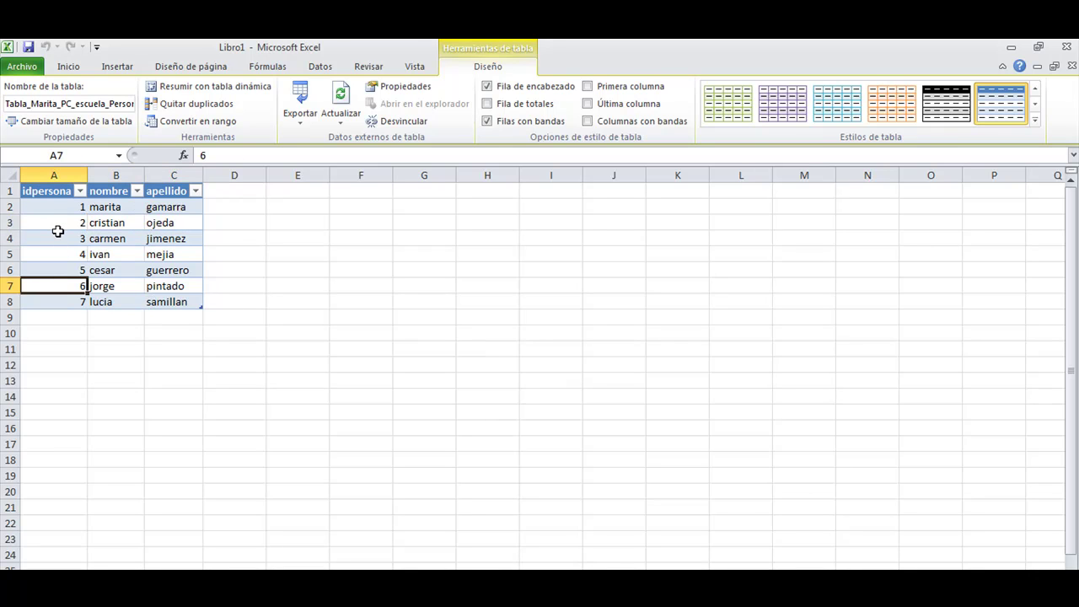
{"action": "left_click", "coordinate": [614, 475]}
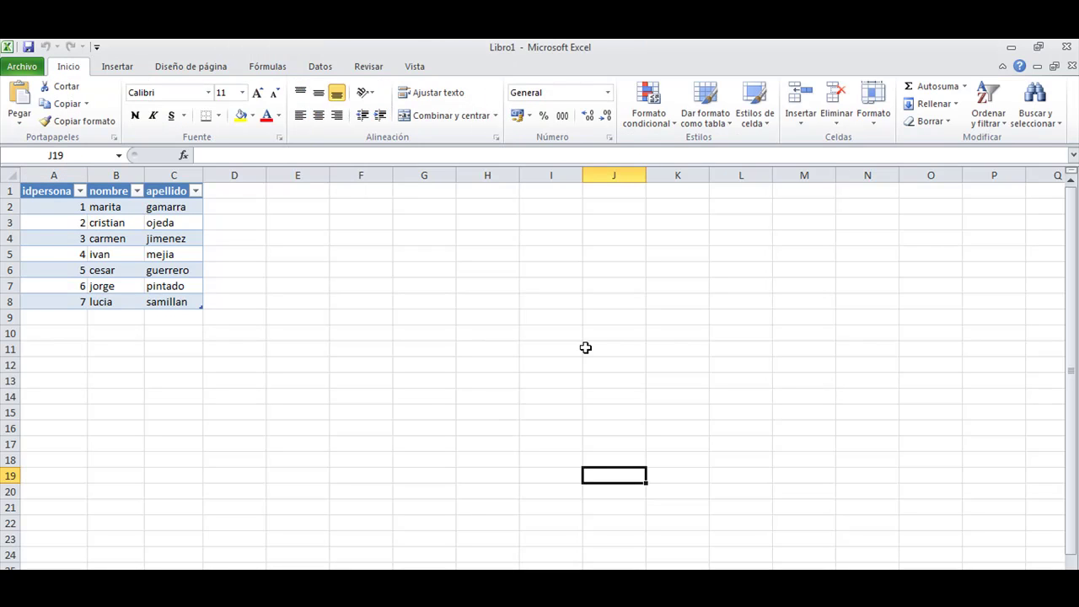